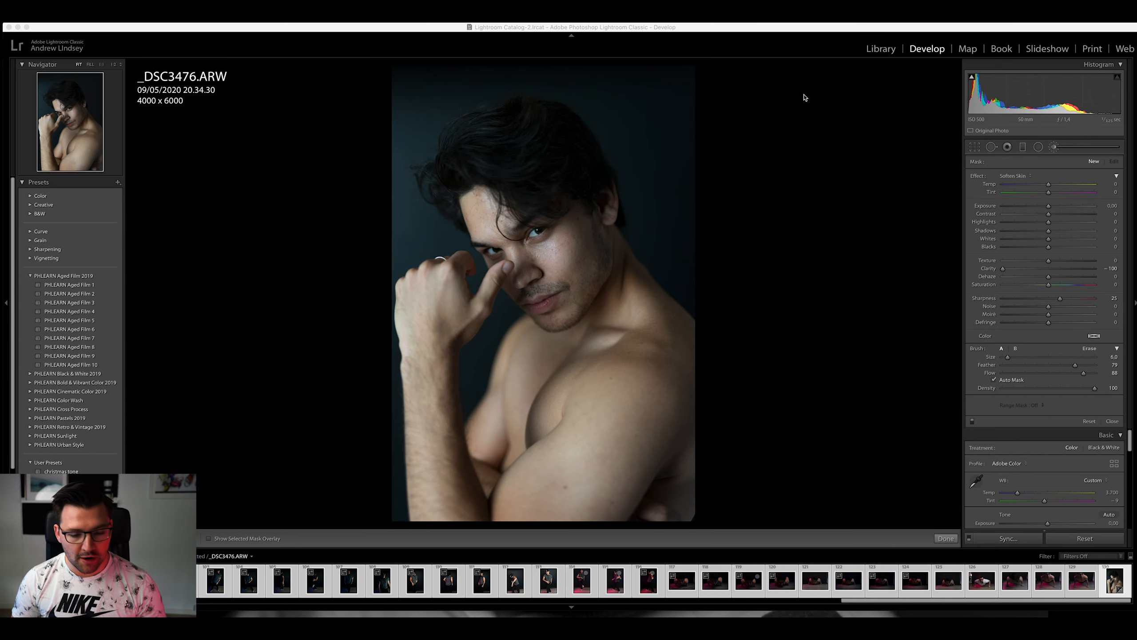
# Step: Close the adjustment brush, then raise the photo's Shadows to +57 and lower its Highlights to −63
pyautogui.click(1056, 147)
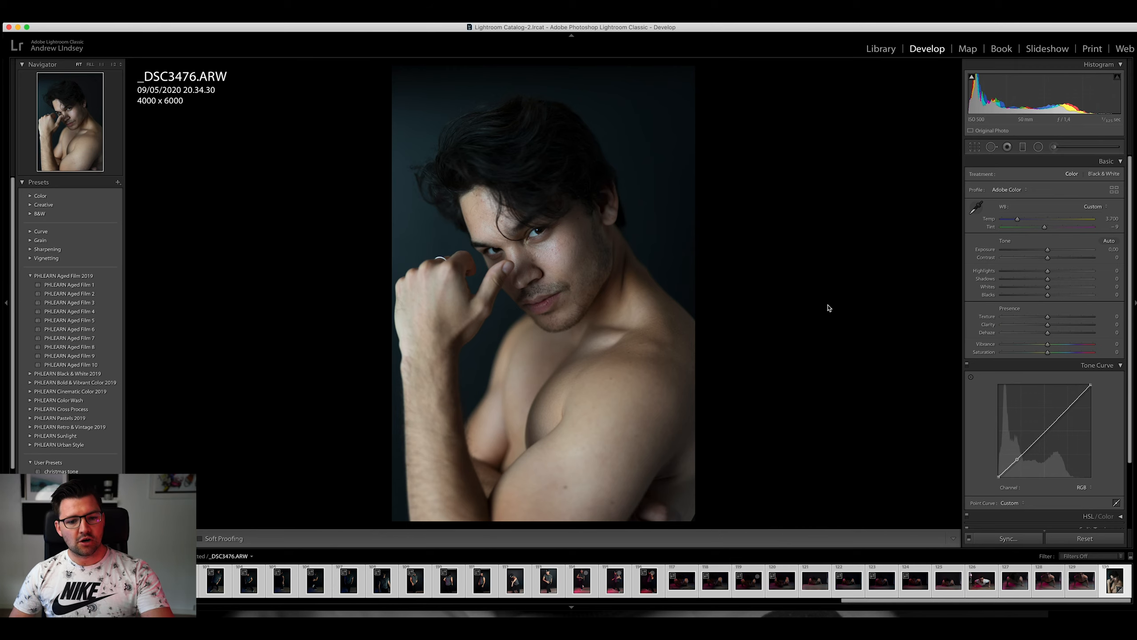
pyautogui.click(655, 140)
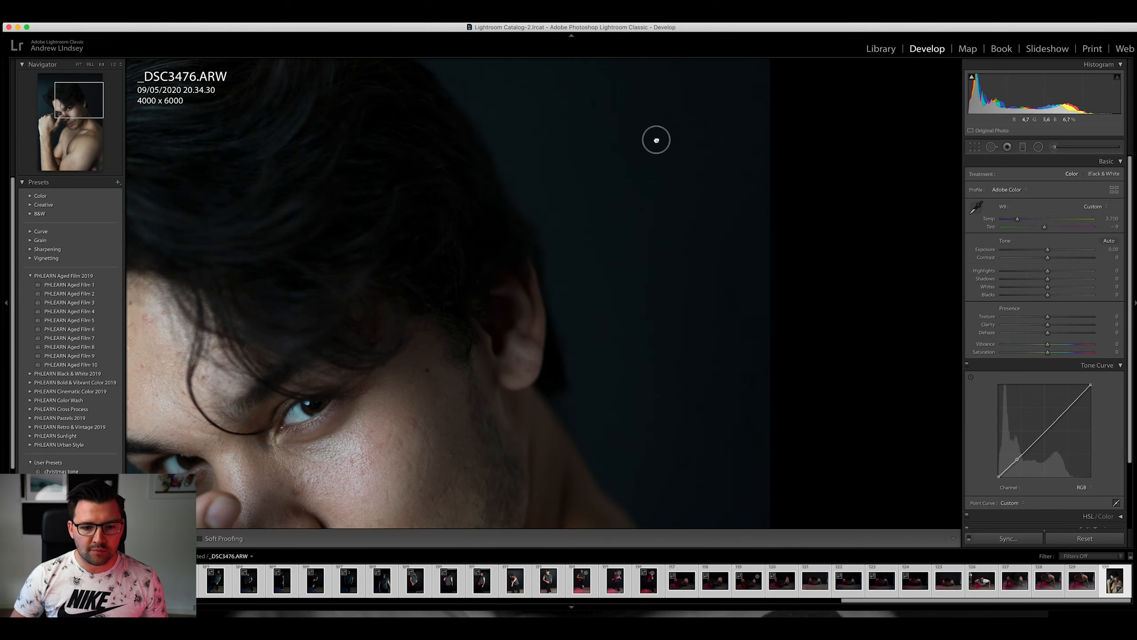
pyautogui.click(656, 140)
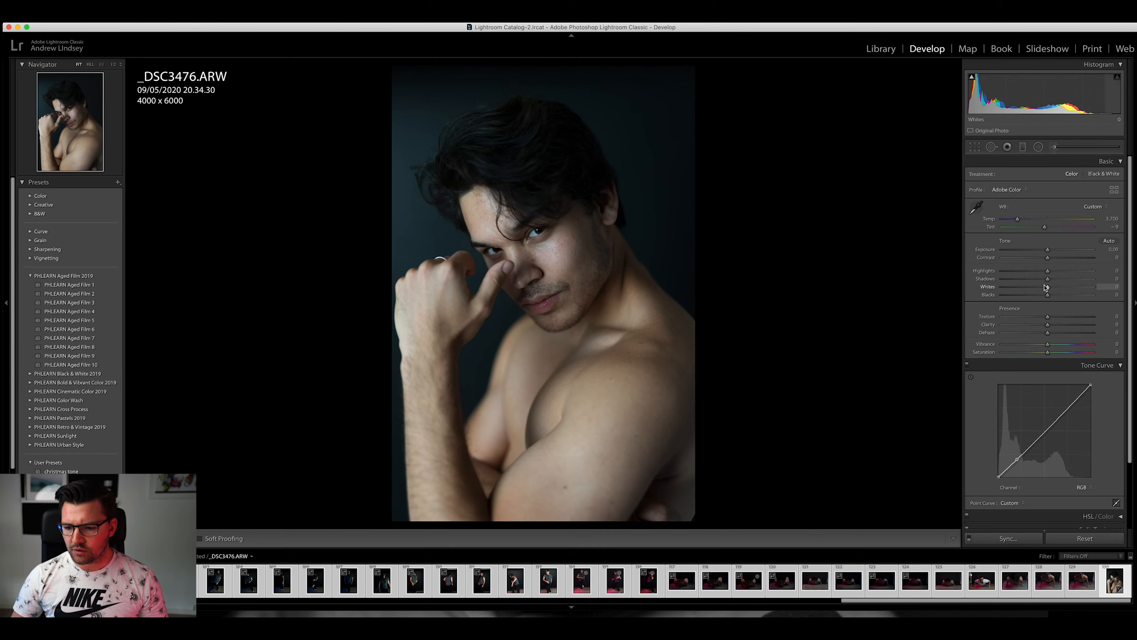
pyautogui.moveTo(1048, 279); pyautogui.dragTo(1074, 285)
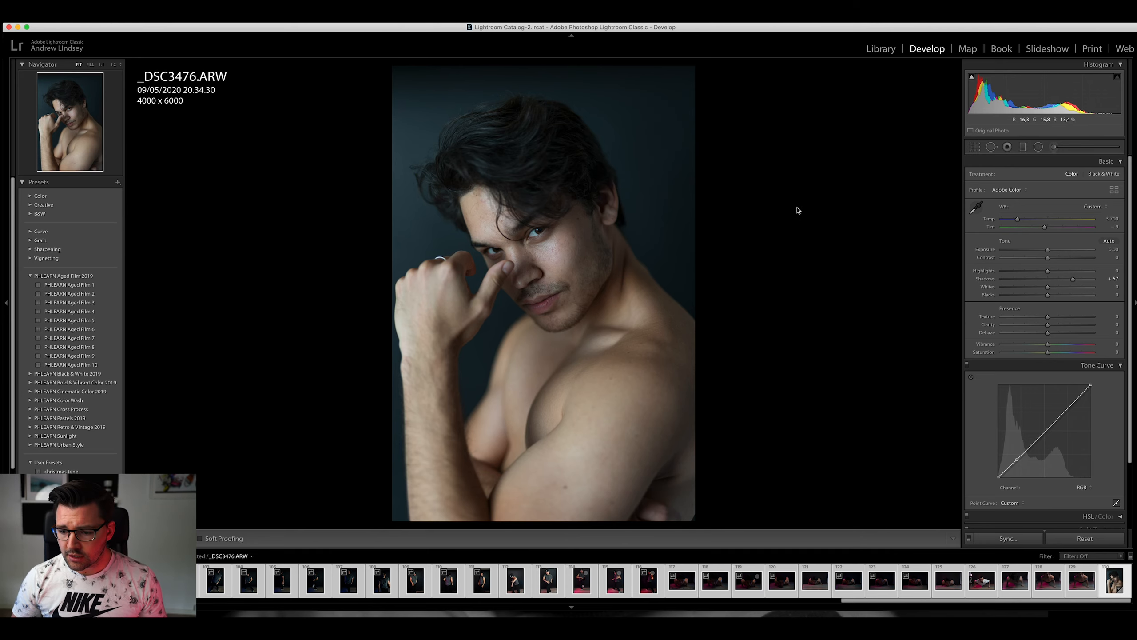
pyautogui.moveTo(1048, 273); pyautogui.dragTo(1020, 280)
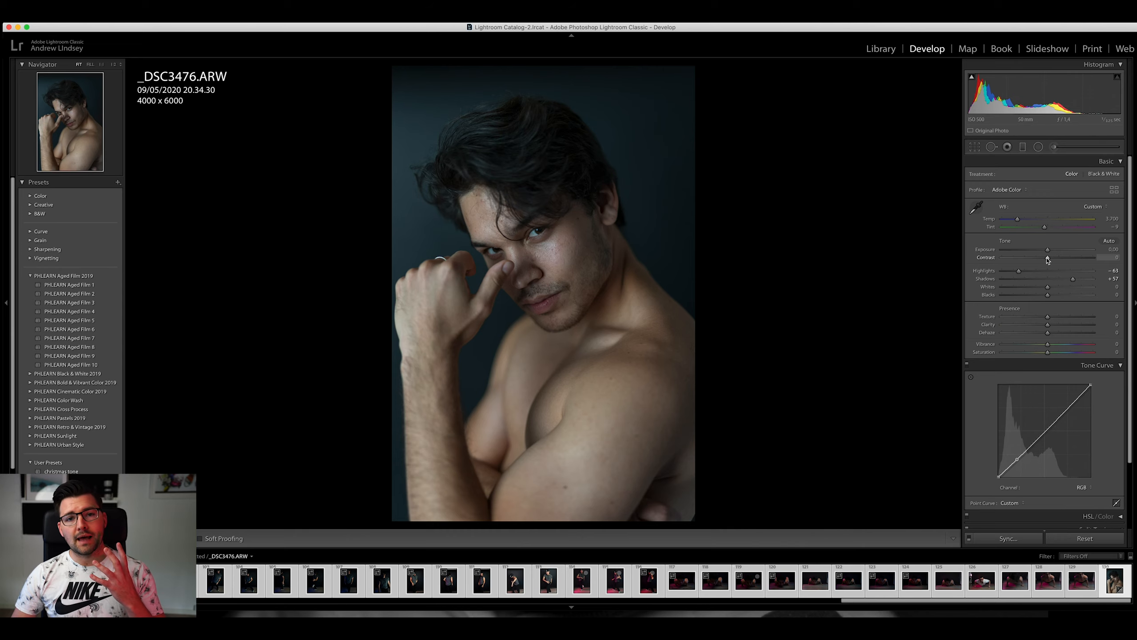
# Step: Set Exposure to +0.55, Contrast to +52, Highlights to −83, Blacks to −37 and Clarity to +17
pyautogui.moveTo(1048, 259); pyautogui.dragTo(1077, 259)
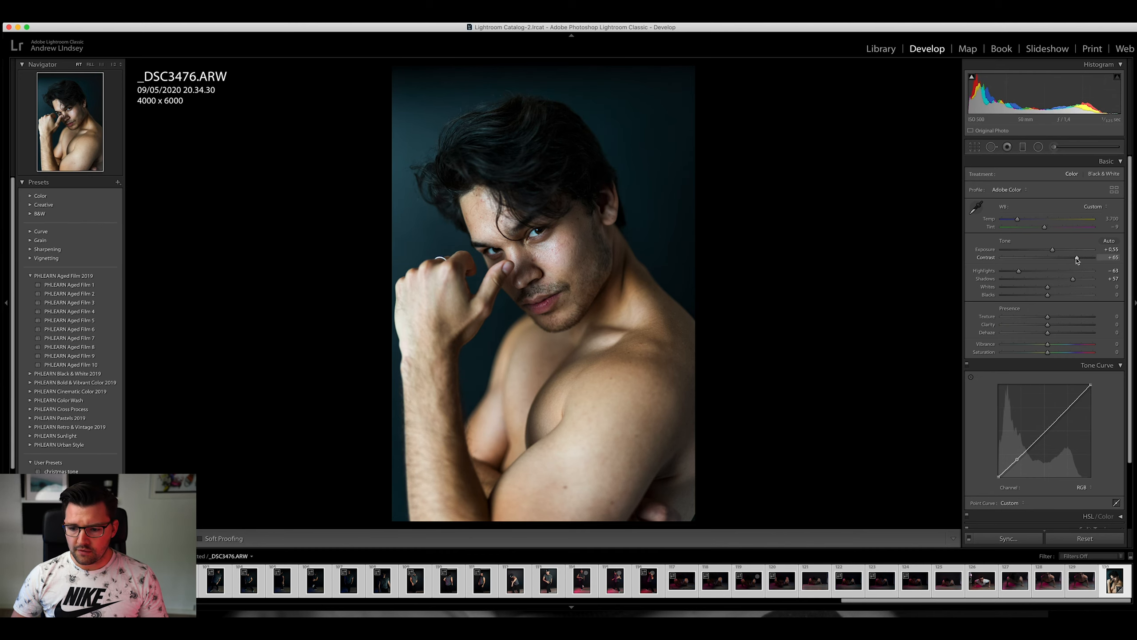
pyautogui.moveTo(1048, 295); pyautogui.dragTo(1056, 326)
pyautogui.moveTo(1077, 258); pyautogui.dragTo(1074, 258)
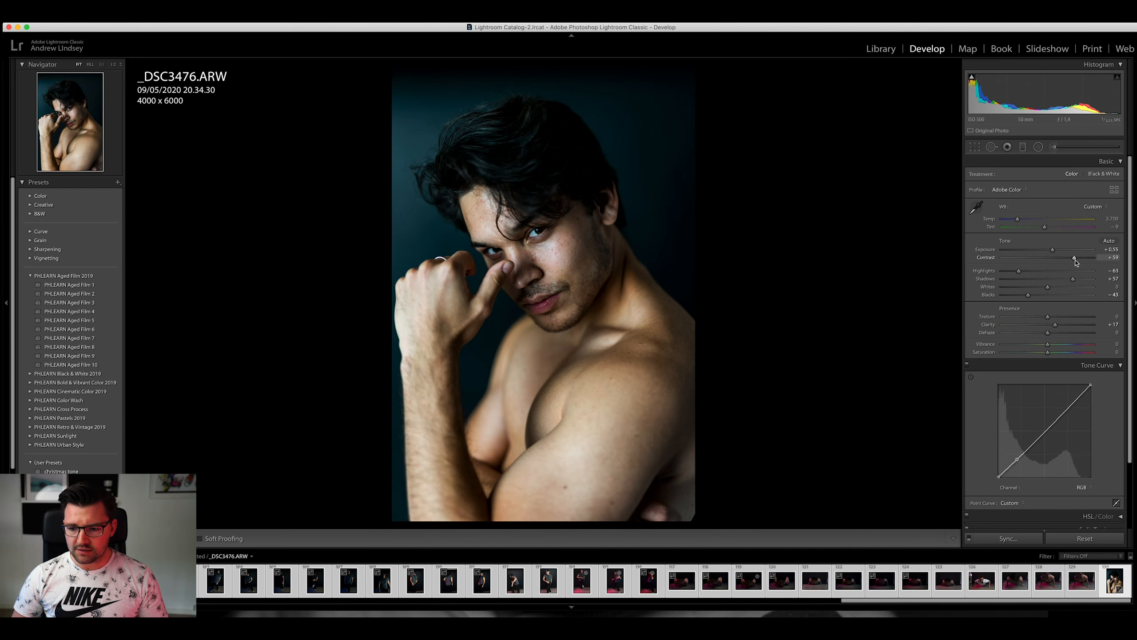
pyautogui.moveTo(1033, 297); pyautogui.dragTo(1071, 260)
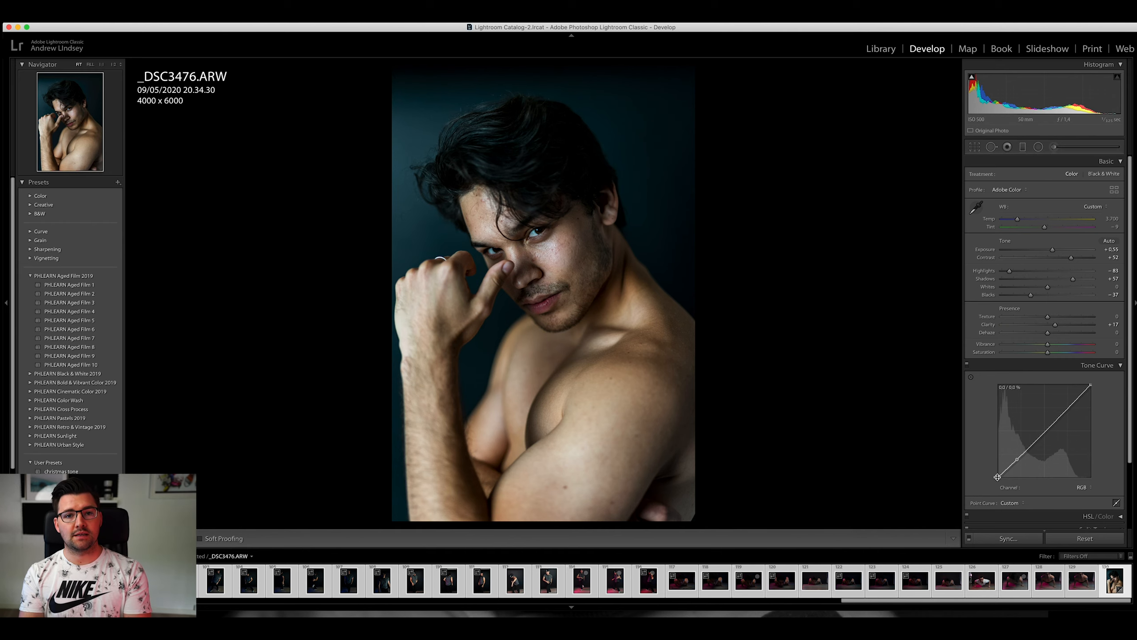
# Step: Lift the black point of the RGB tone curve and compare the portrait with and without the edits
pyautogui.moveTo(998, 476); pyautogui.dragTo(995, 470)
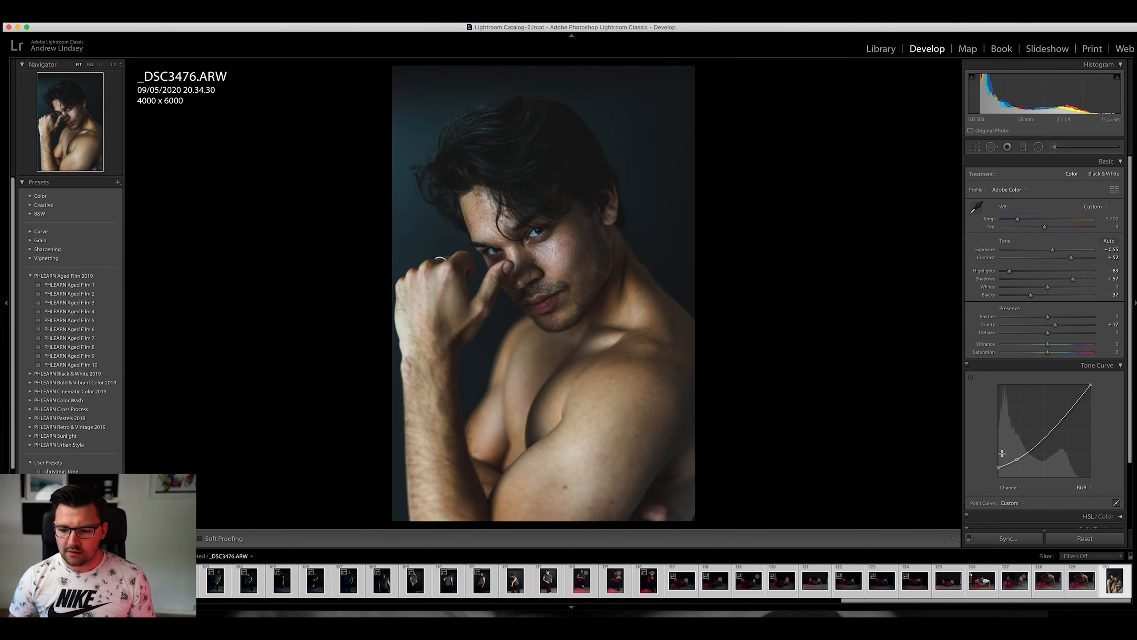
pyautogui.click(968, 365)
pyautogui.click(967, 366)
pyautogui.click(967, 365)
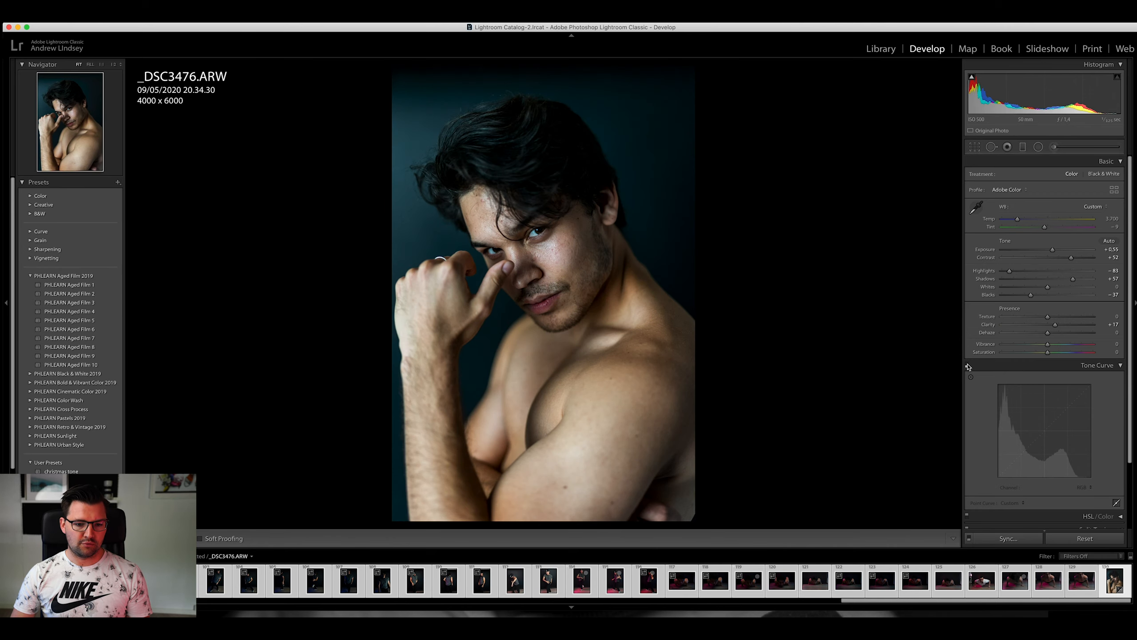
pyautogui.click(968, 365)
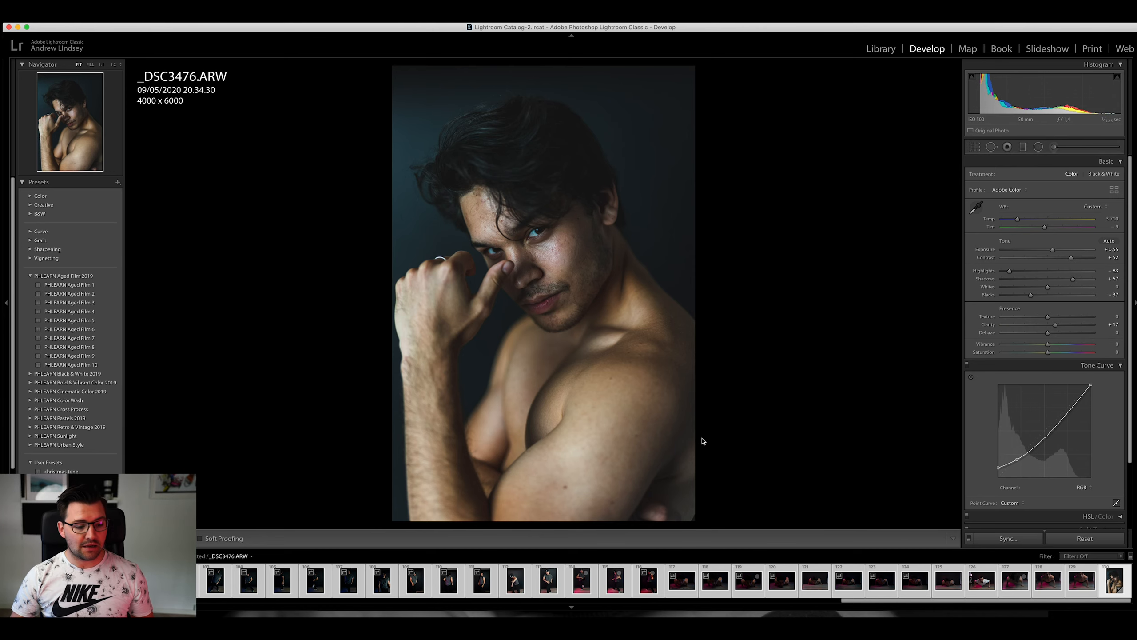
pyautogui.press('y')
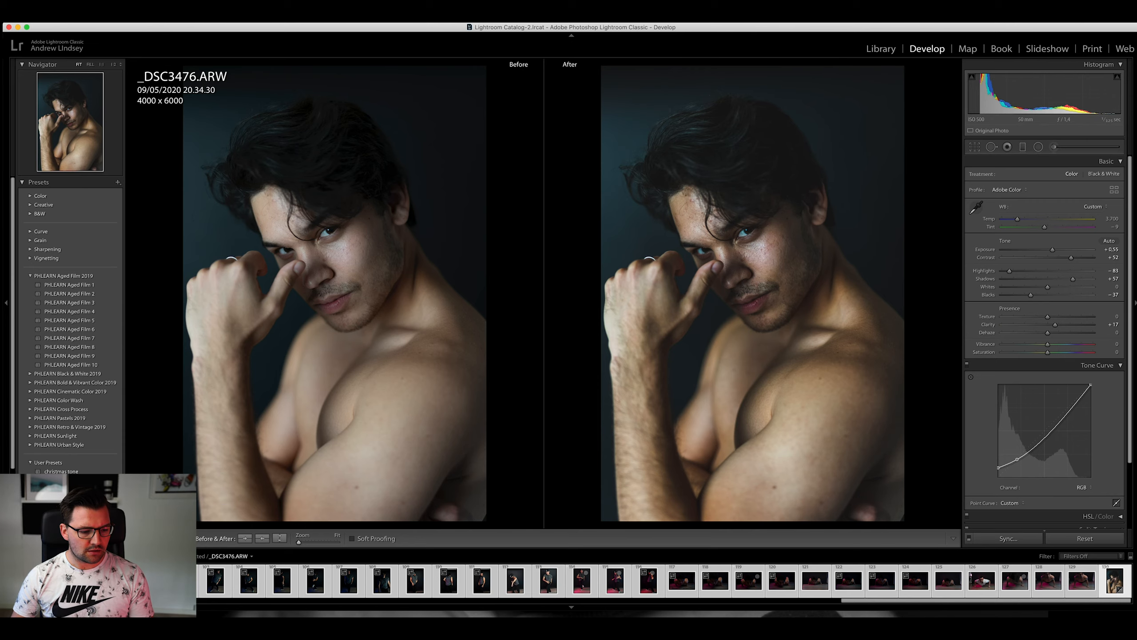
pyautogui.press('y')
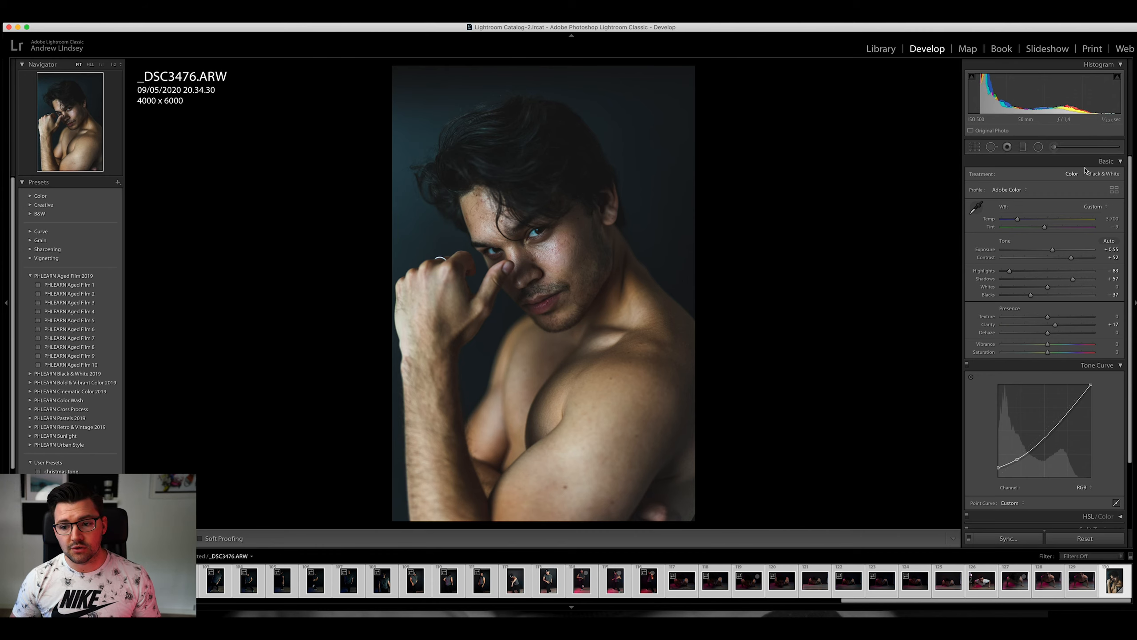
# Step: Paint a Texture adjustment brush mask over the man's hair and set its Texture to 58
pyautogui.click(1056, 147)
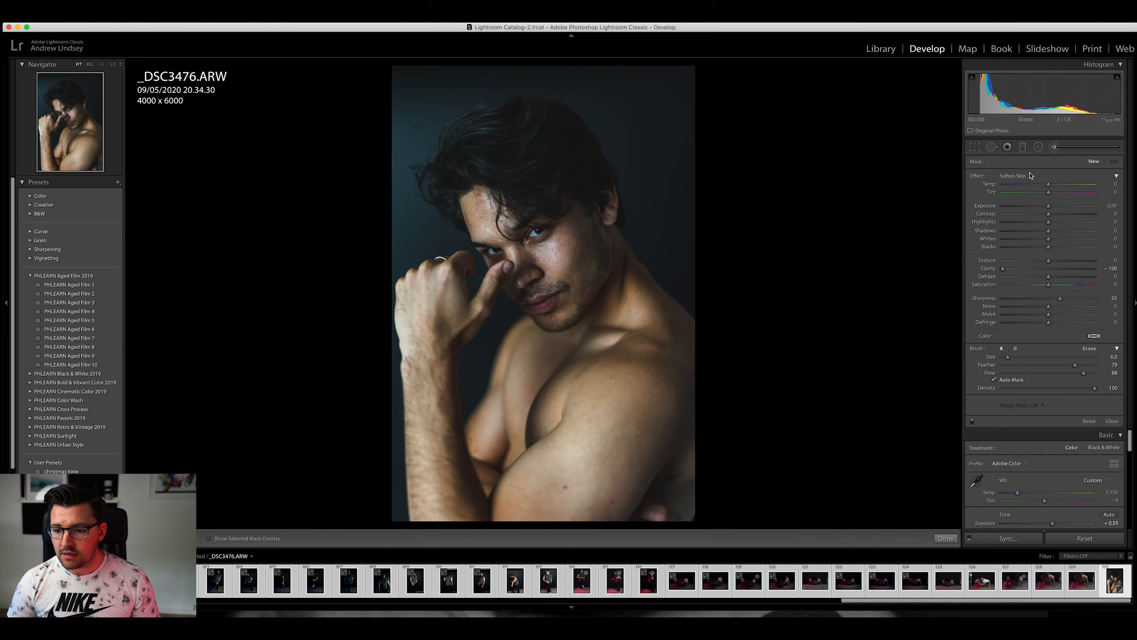
pyautogui.click(1028, 175)
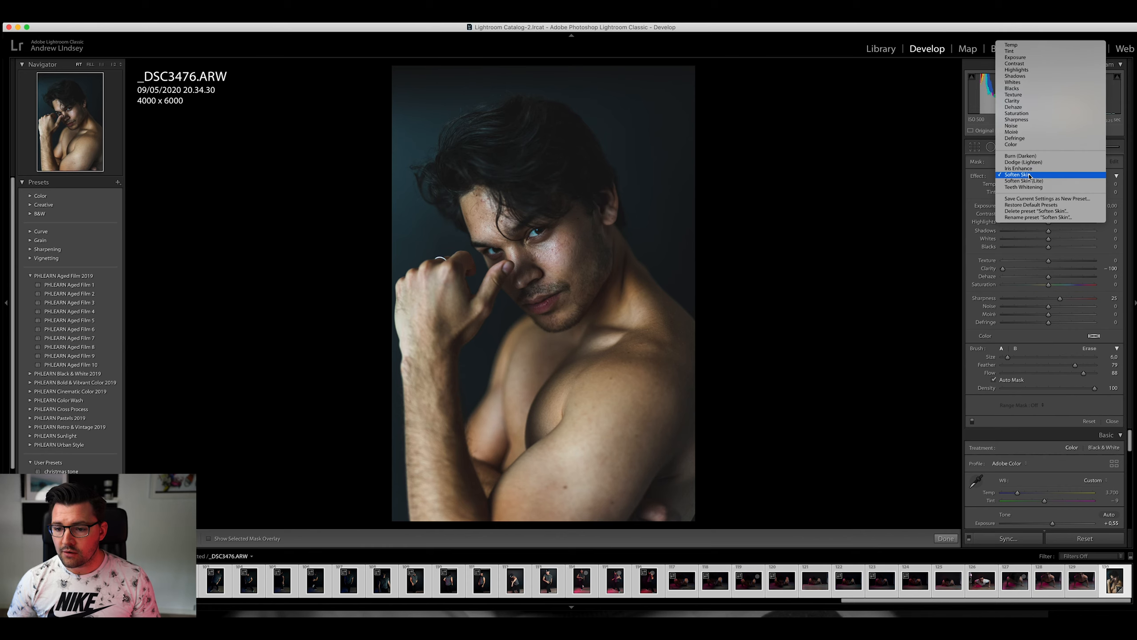
pyautogui.click(1053, 99)
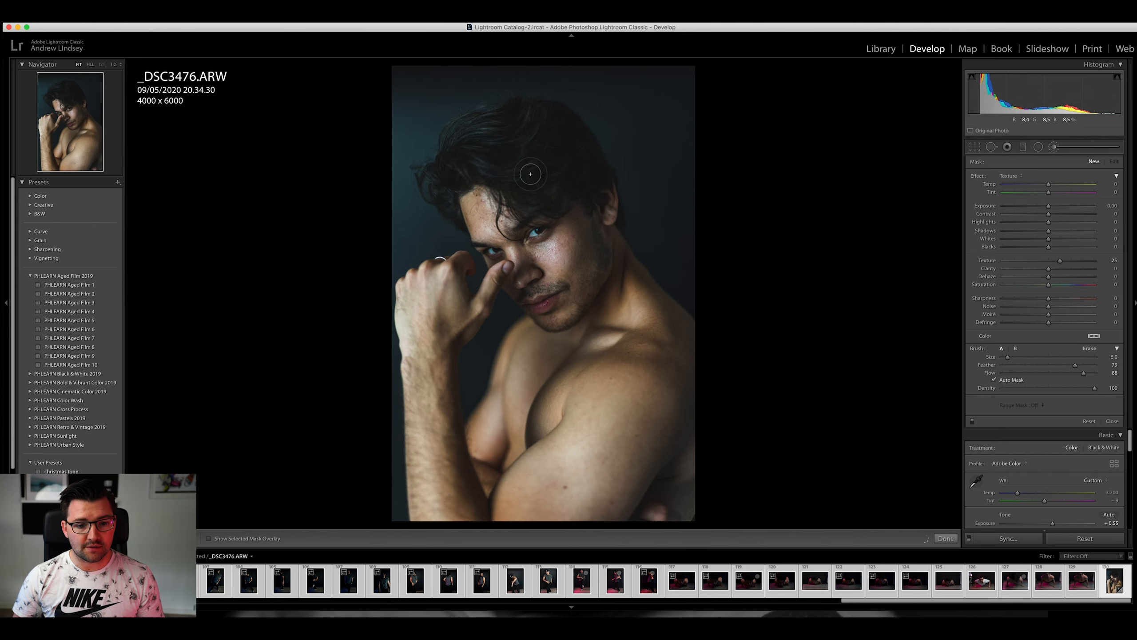
pyautogui.moveTo(545, 119); pyautogui.dragTo(591, 170)
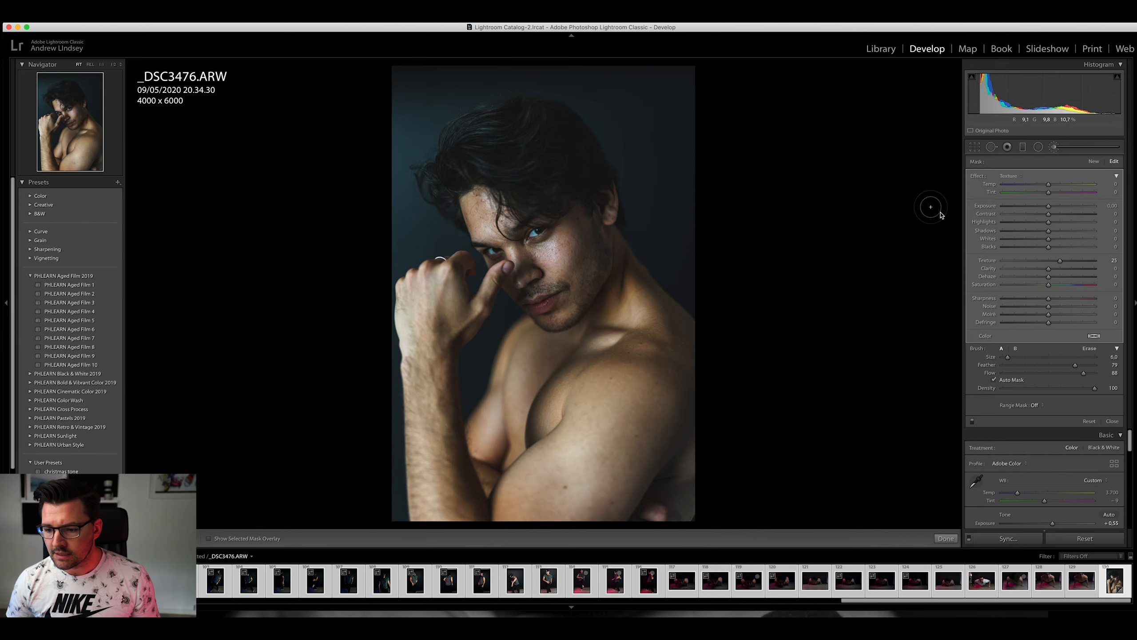
pyautogui.moveTo(1060, 261); pyautogui.dragTo(1079, 263)
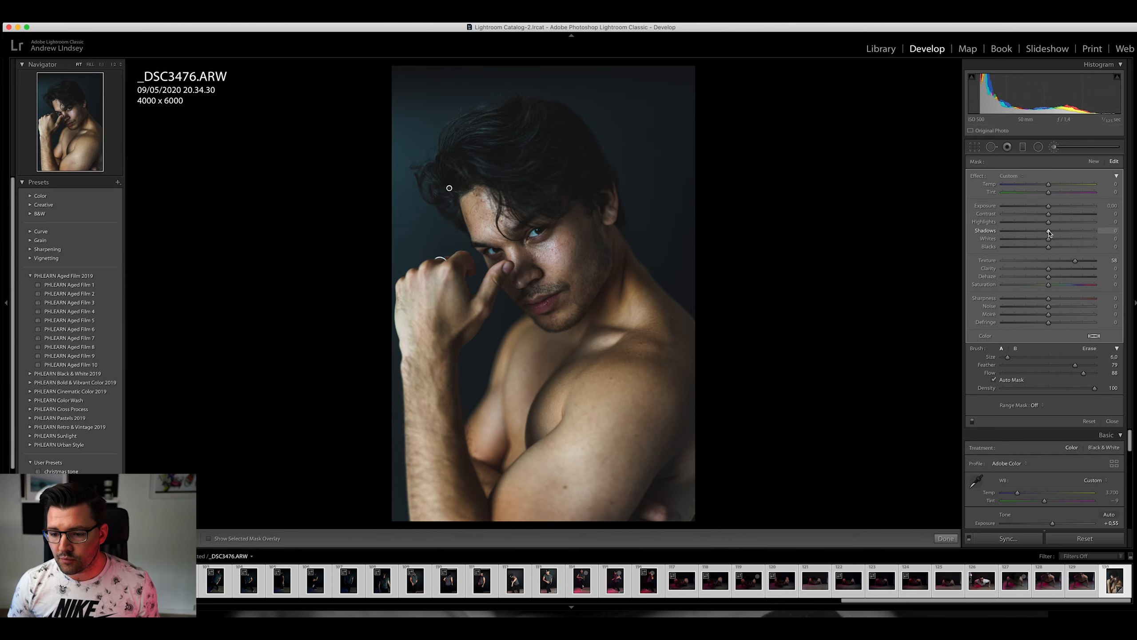
# Step: Set the hair mask's Shadows to 31, Highlights to 53 and Clarity to 12, and close the brush
pyautogui.moveTo(1050, 233); pyautogui.dragTo(1060, 233)
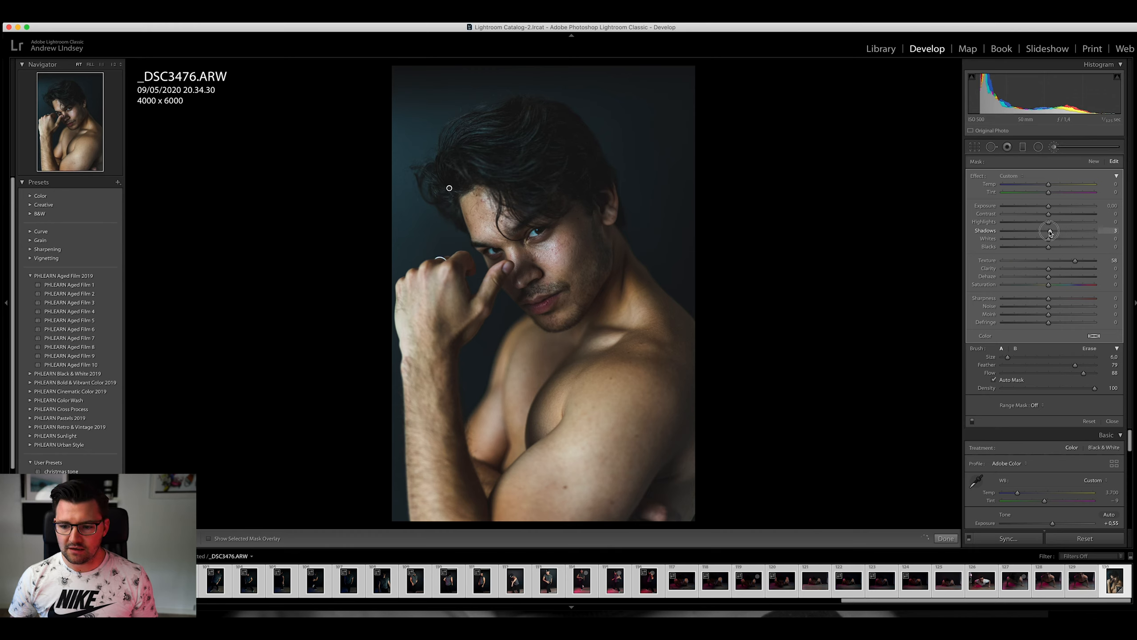
pyautogui.moveTo(1050, 232); pyautogui.dragTo(1066, 234)
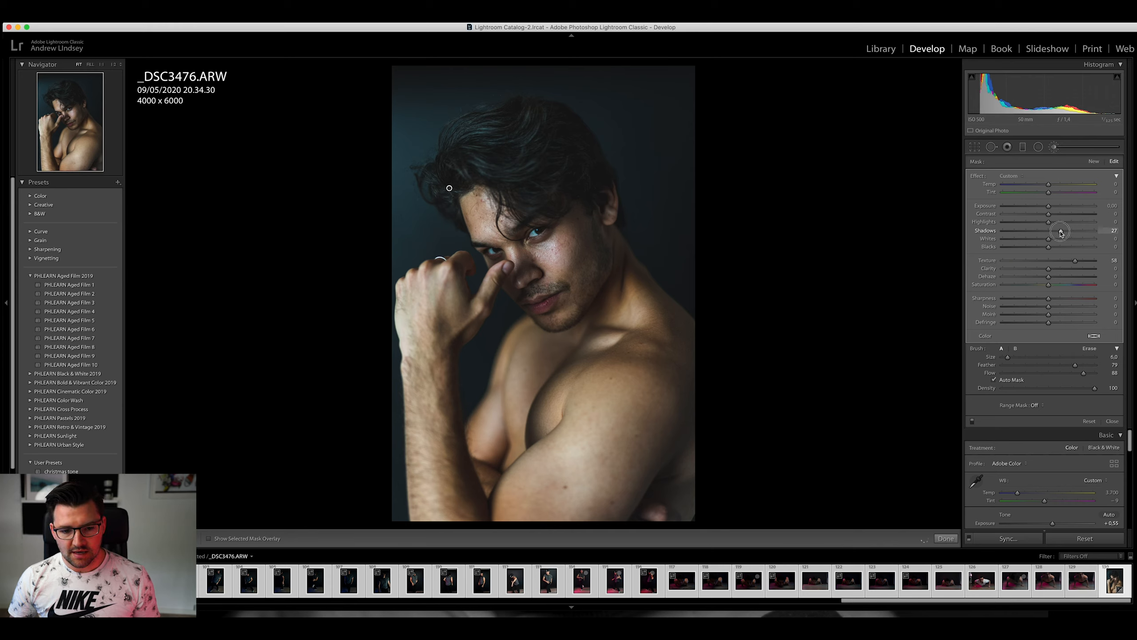
pyautogui.moveTo(1048, 222)
pyautogui.mouseDown()
pyautogui.moveTo(1035, 222)
pyautogui.moveTo(1084, 226)
pyautogui.moveTo(1042, 250)
pyautogui.moveTo(1077, 248)
pyautogui.moveTo(1039, 251)
pyautogui.moveTo(1064, 233)
pyautogui.mouseUp()
pyautogui.doubleClick(1042, 247)
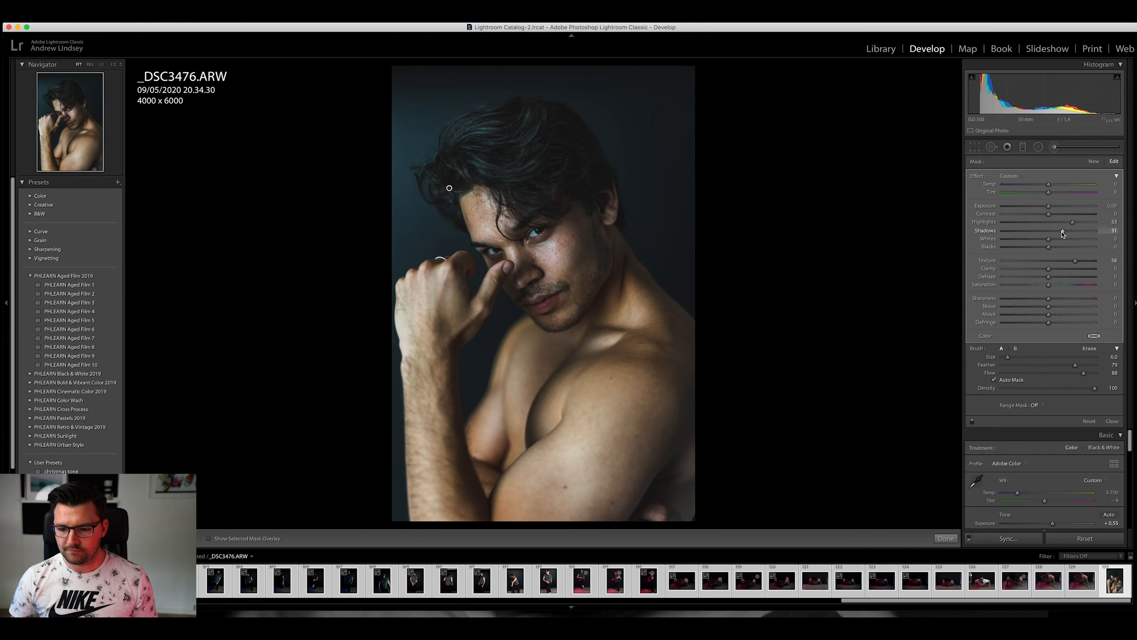
pyautogui.moveTo(1048, 269); pyautogui.dragTo(1055, 269)
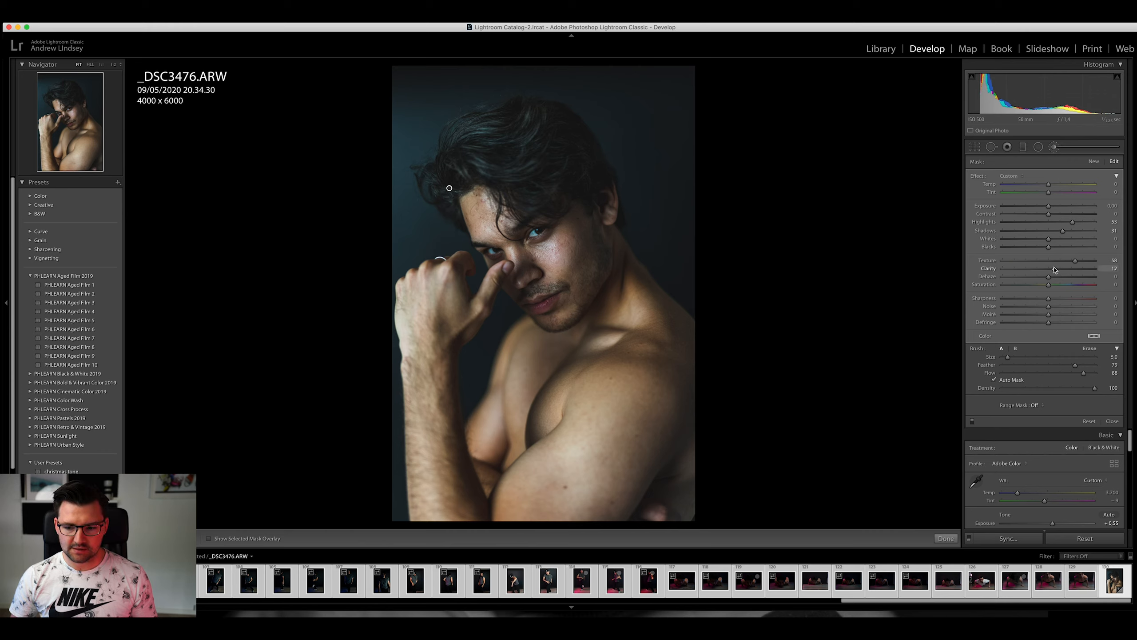
pyautogui.click(1055, 148)
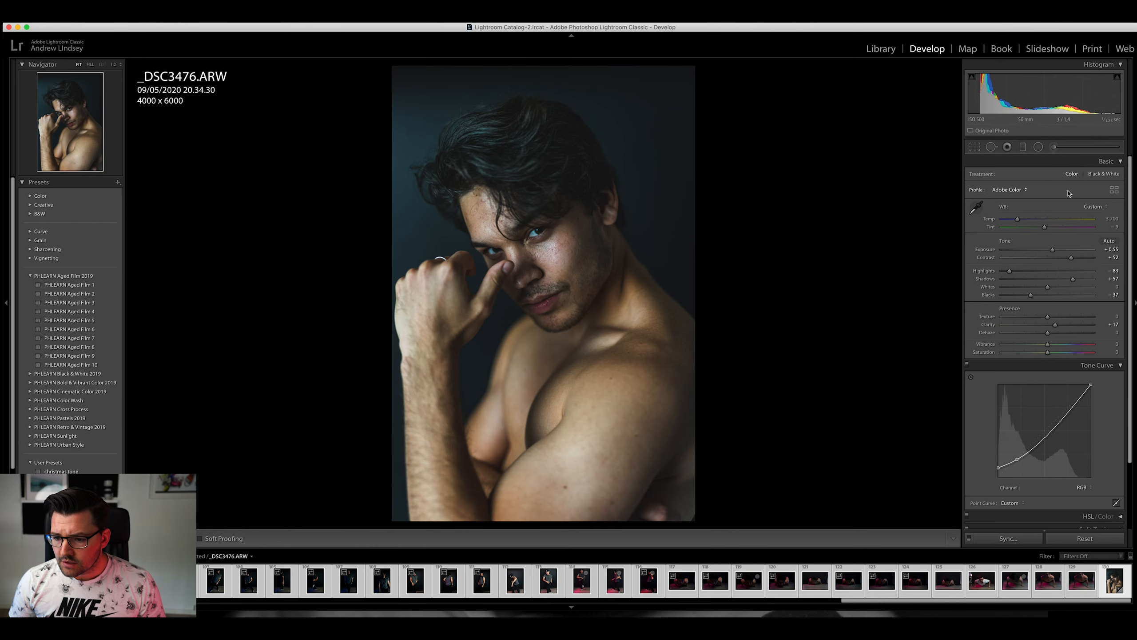
# Step: Paint a new Soften Skin mask over the upper arm and shoulder at brush size 17, undoing the last stroke
pyautogui.click(1061, 151)
pyautogui.click(1035, 176)
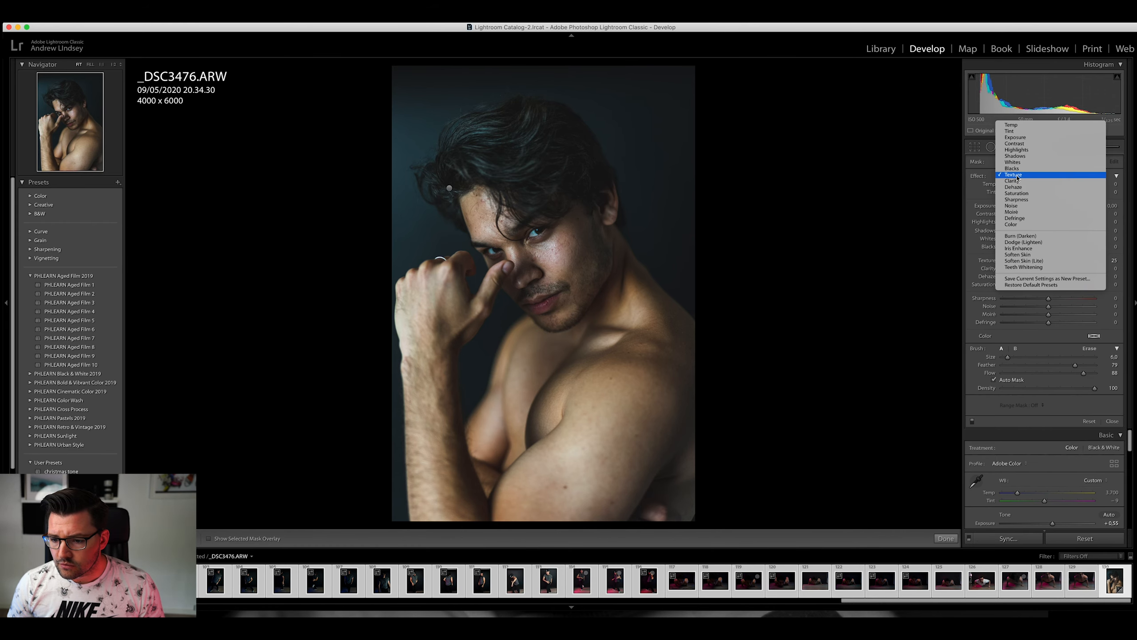
pyautogui.click(1039, 257)
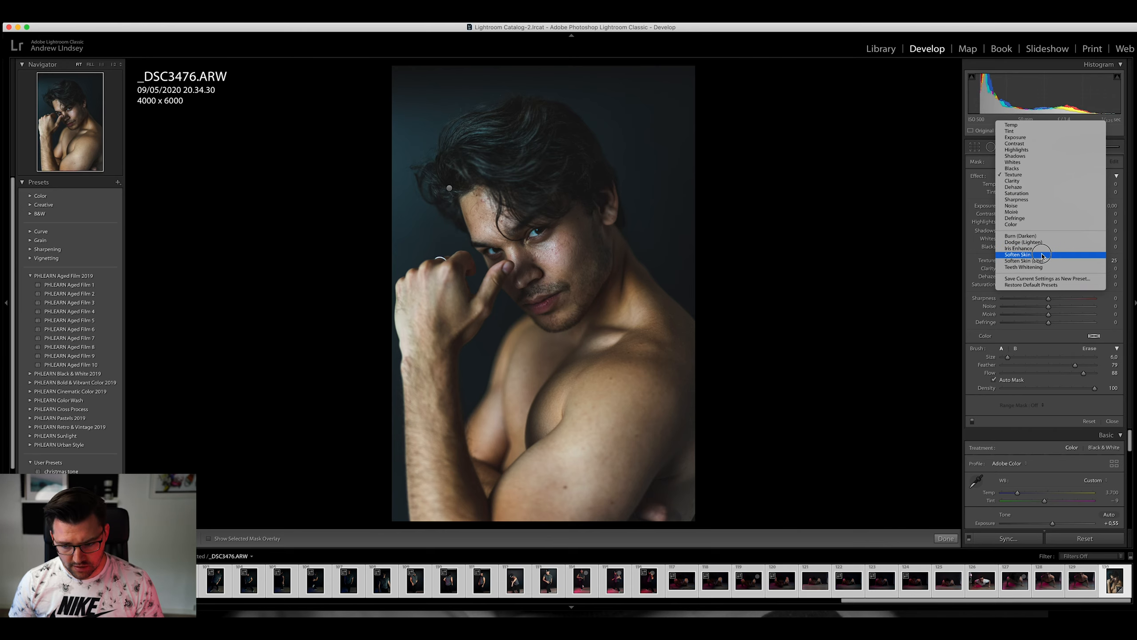
pyautogui.scroll(3, 580, 451)
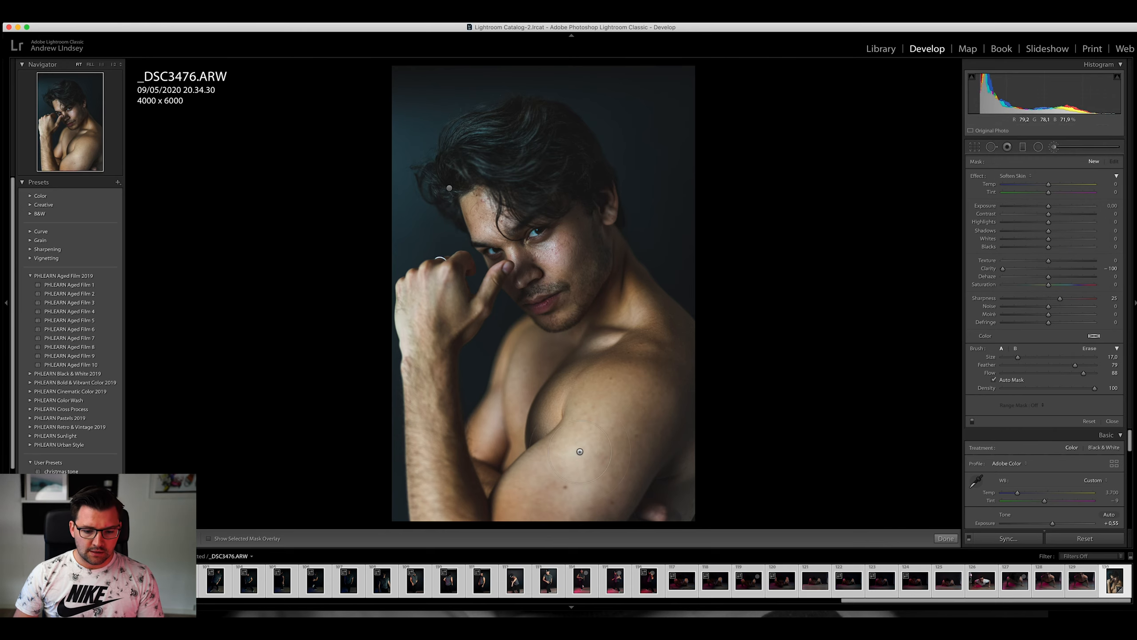
pyautogui.moveTo(606, 433)
pyautogui.mouseDown()
pyautogui.moveTo(538, 498)
pyautogui.moveTo(615, 436)
pyautogui.moveTo(623, 393)
pyautogui.moveTo(594, 459)
pyautogui.moveTo(553, 503)
pyautogui.moveTo(608, 478)
pyautogui.moveTo(597, 494)
pyautogui.moveTo(647, 403)
pyautogui.moveTo(618, 405)
pyautogui.moveTo(616, 450)
pyautogui.moveTo(532, 505)
pyautogui.moveTo(572, 488)
pyautogui.moveTo(616, 426)
pyautogui.moveTo(631, 436)
pyautogui.moveTo(626, 421)
pyautogui.moveTo(596, 424)
pyautogui.moveTo(603, 406)
pyautogui.moveTo(617, 407)
pyautogui.moveTo(617, 425)
pyautogui.moveTo(649, 372)
pyautogui.mouseUp()
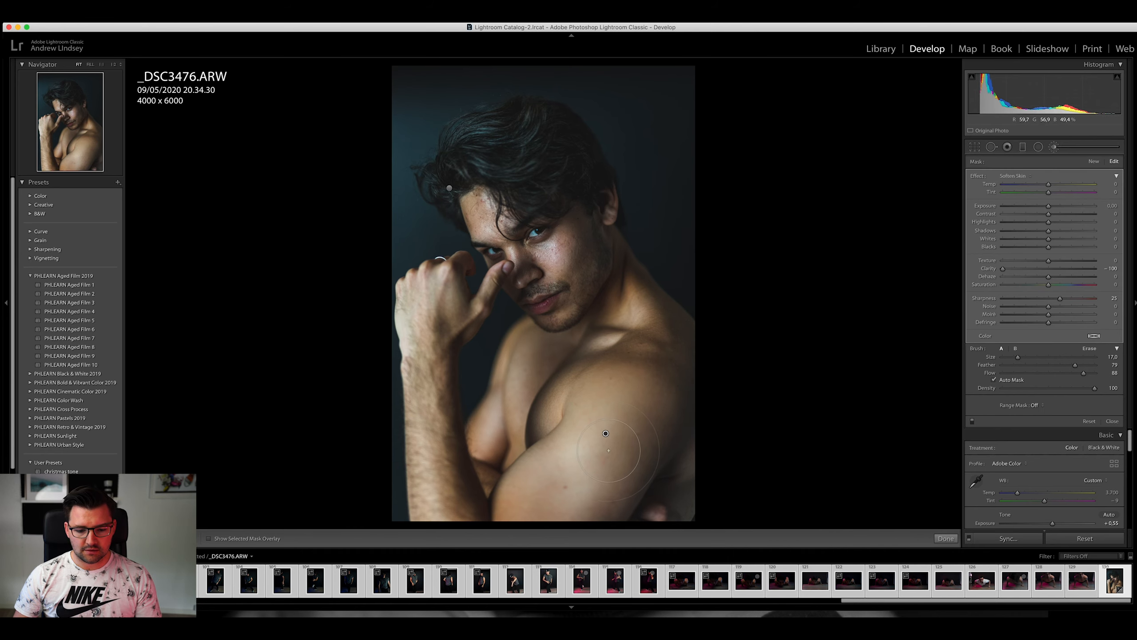
pyautogui.moveTo(606, 434)
pyautogui.mouseDown()
pyautogui.moveTo(592, 473)
pyautogui.moveTo(647, 443)
pyautogui.moveTo(638, 468)
pyautogui.moveTo(597, 455)
pyautogui.mouseUp()
pyautogui.press('super+z')
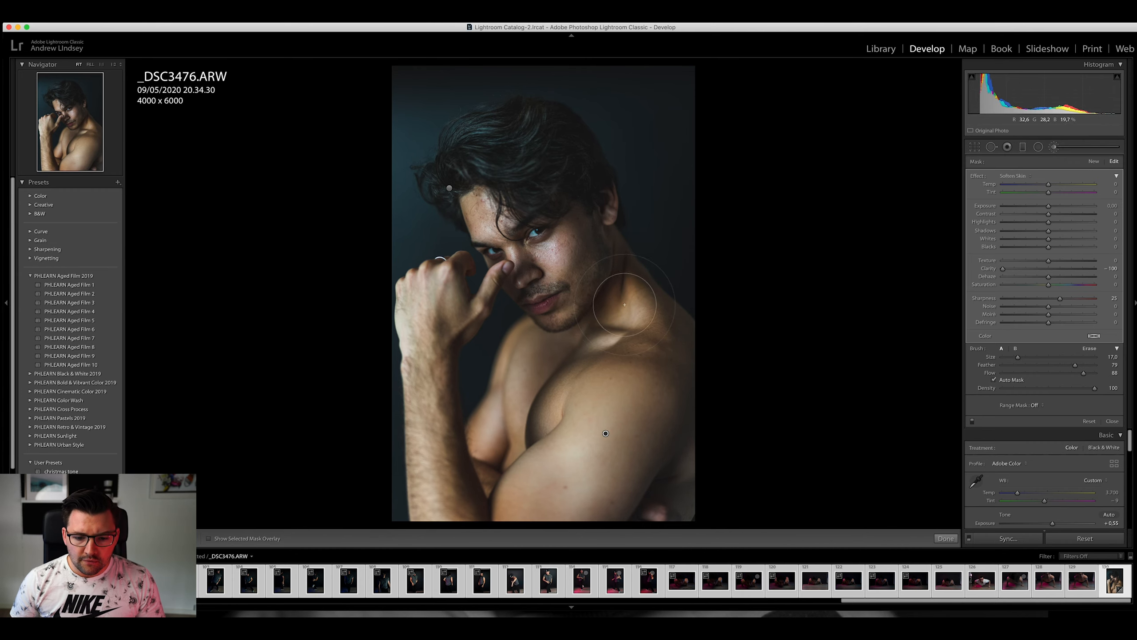
# Step: Reduce the Soften Skin brush to size 10 and smooth the skin around the neck and shoulder
pyautogui.press('z')
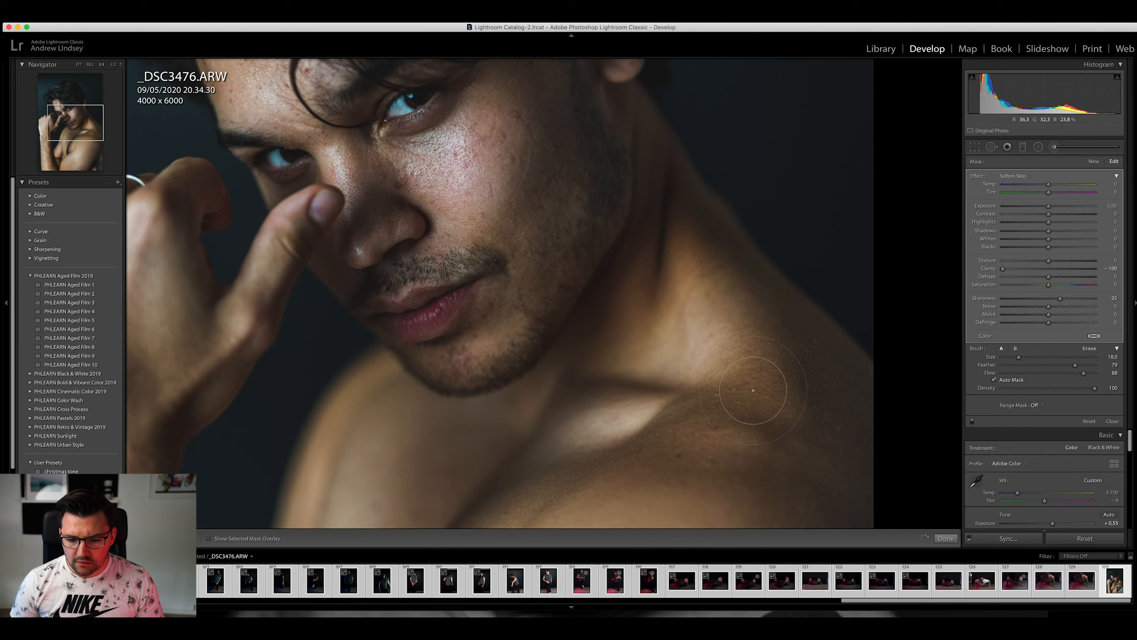
pyautogui.scroll(-1, 733, 332)
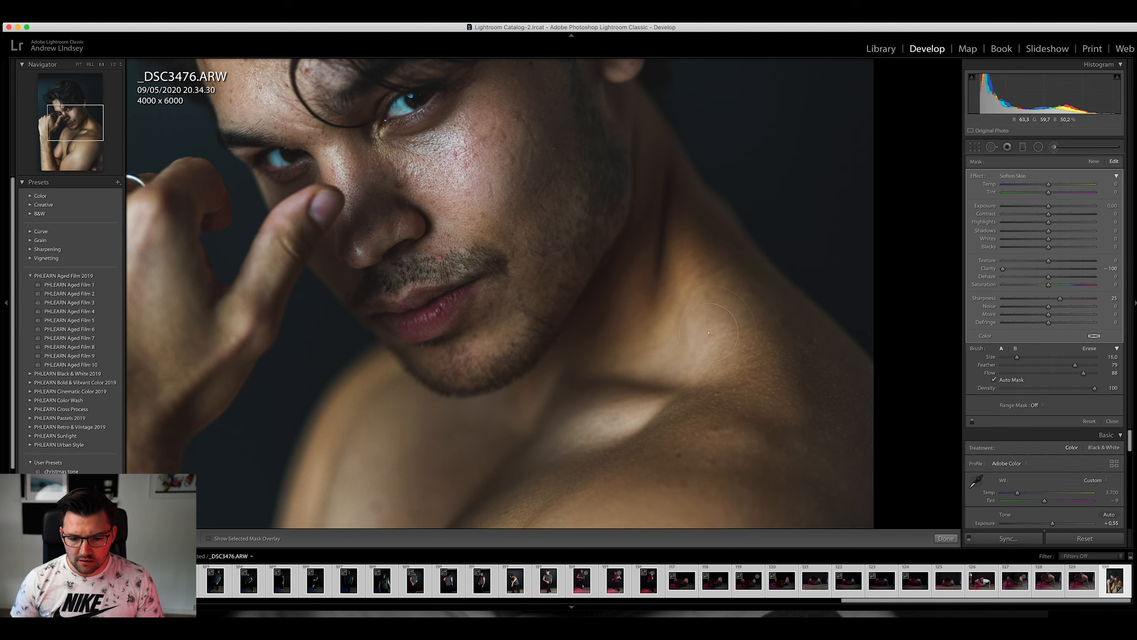
pyautogui.scroll(-1, 700, 341)
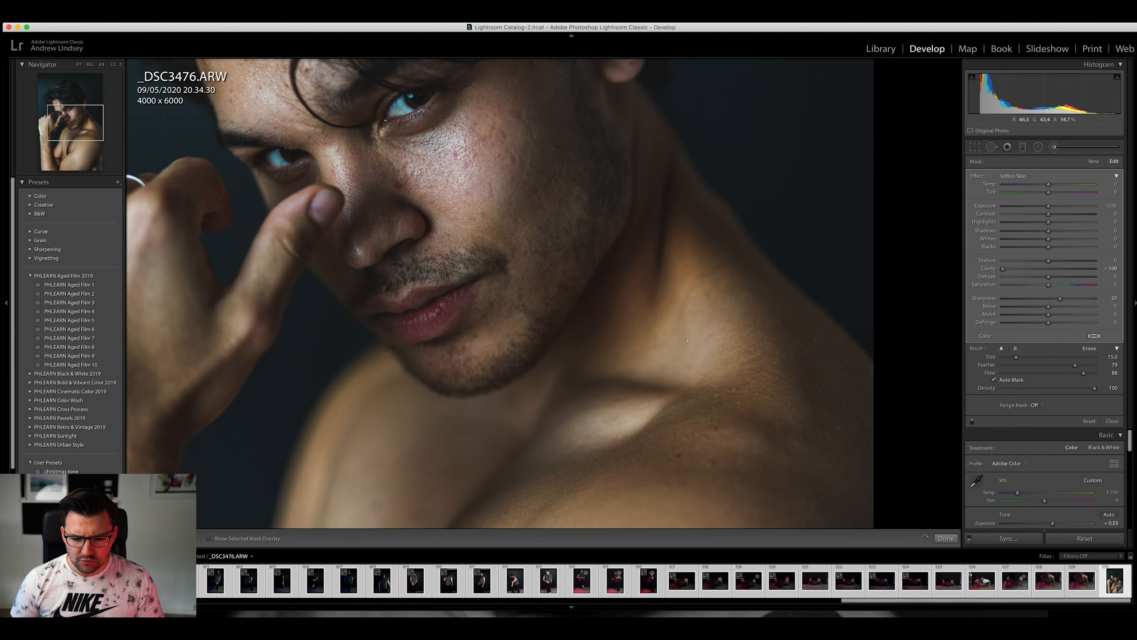
pyautogui.scroll(-4, 637, 419)
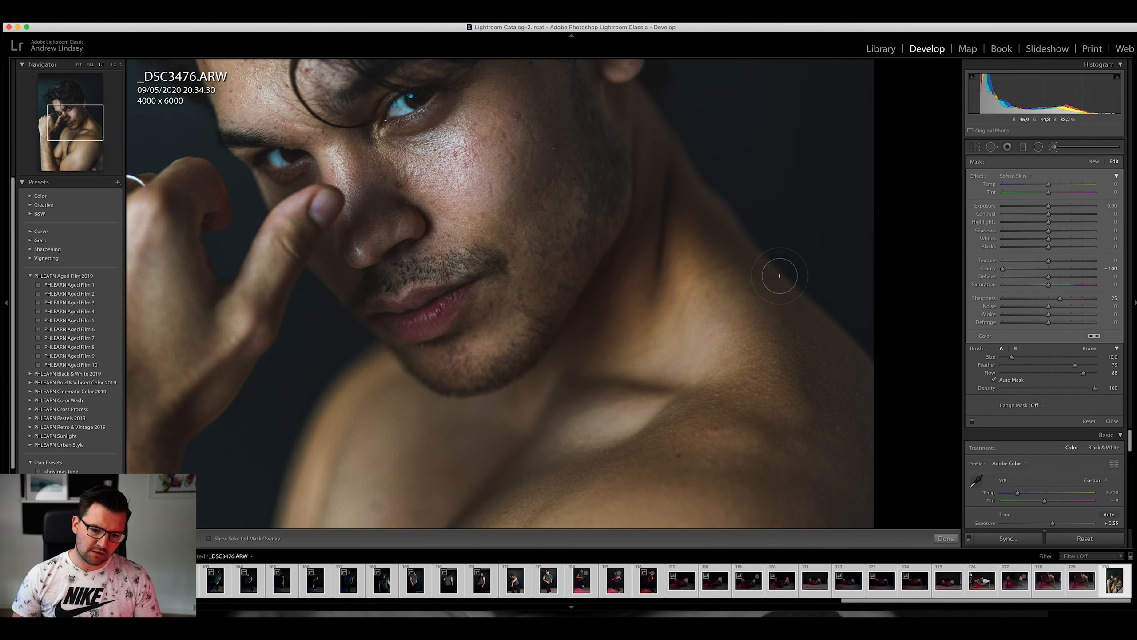
pyautogui.click(663, 323)
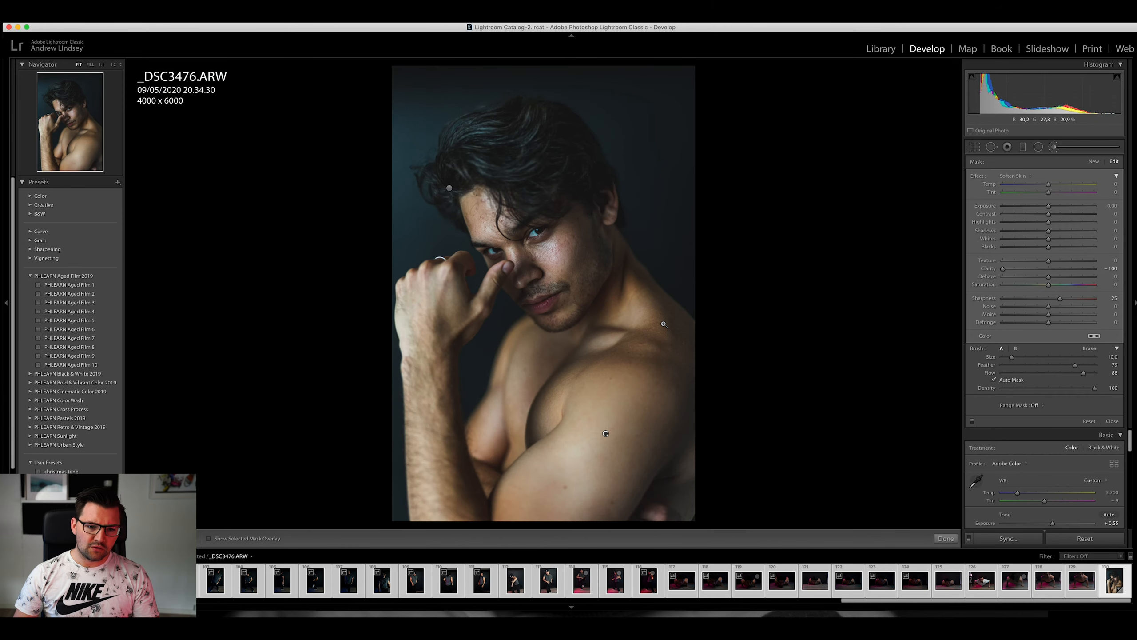
# Step: Try to soften the cheek and nose with the existing shoulder mask, and undo the added brush stroke
pyautogui.click(541, 257)
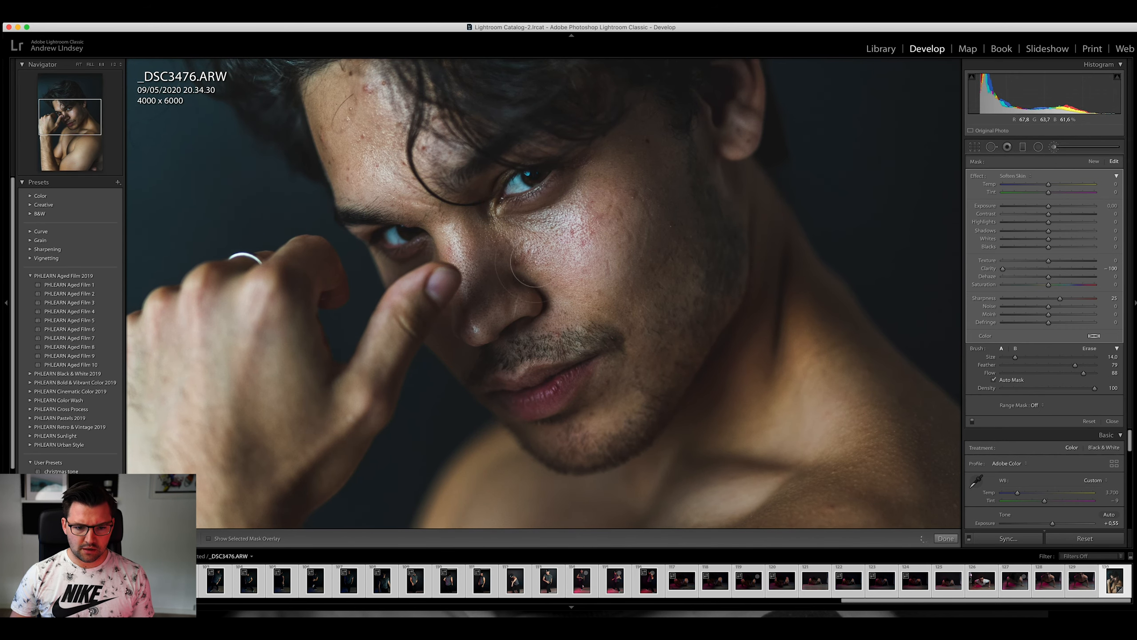
pyautogui.moveTo(503, 298)
pyautogui.mouseDown()
pyautogui.moveTo(500, 316)
pyautogui.moveTo(523, 309)
pyautogui.moveTo(617, 194)
pyautogui.mouseUp()
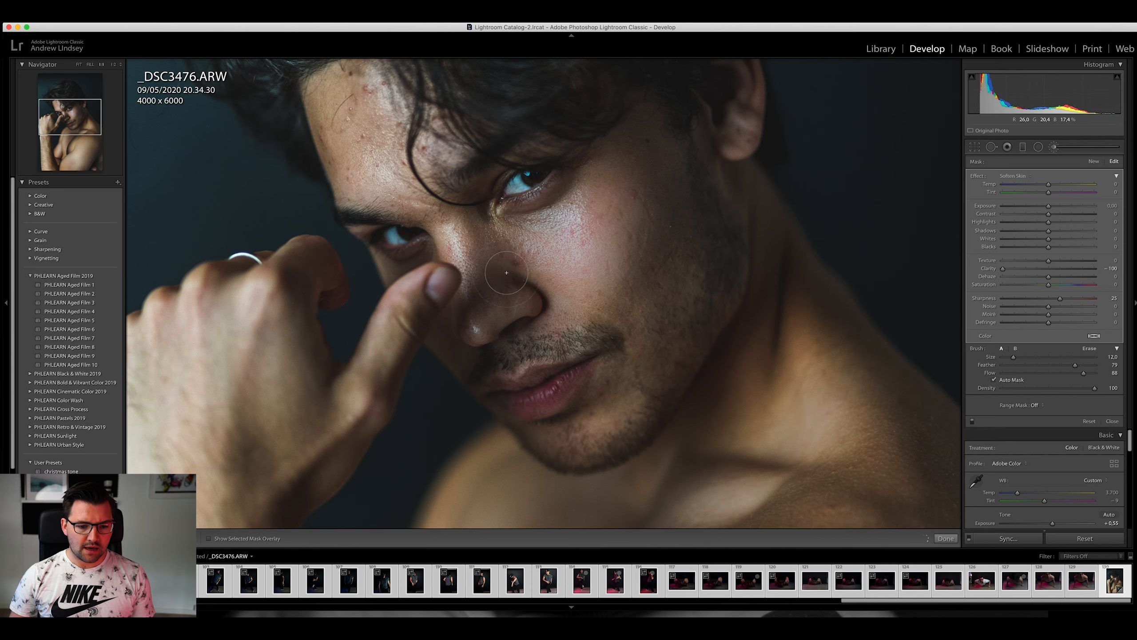
pyautogui.press('[')
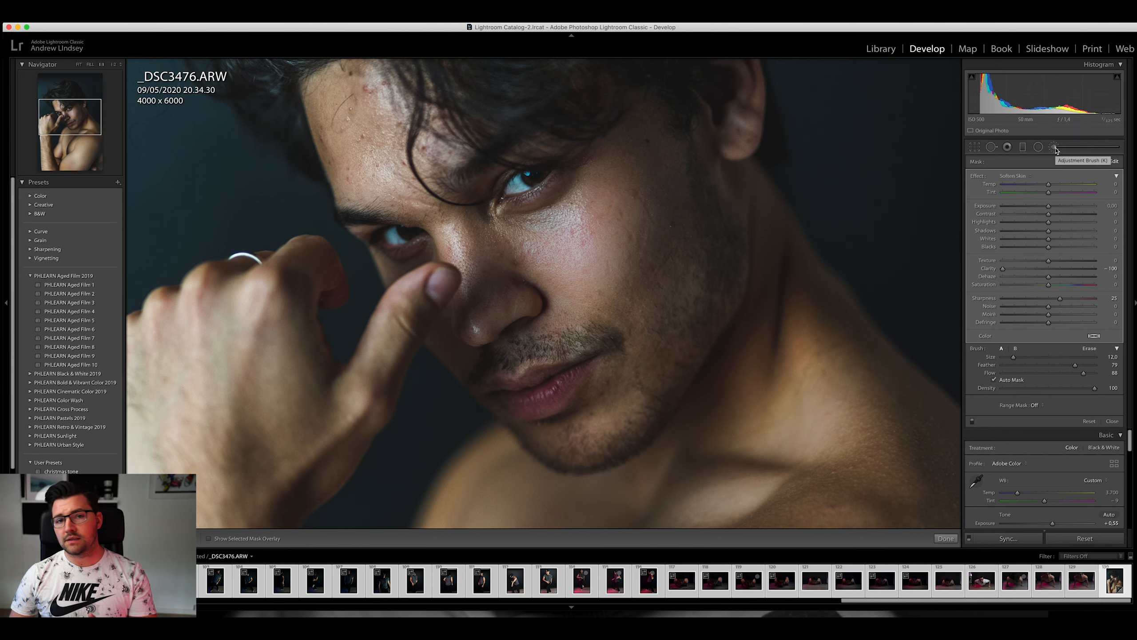
pyautogui.press('super+z')
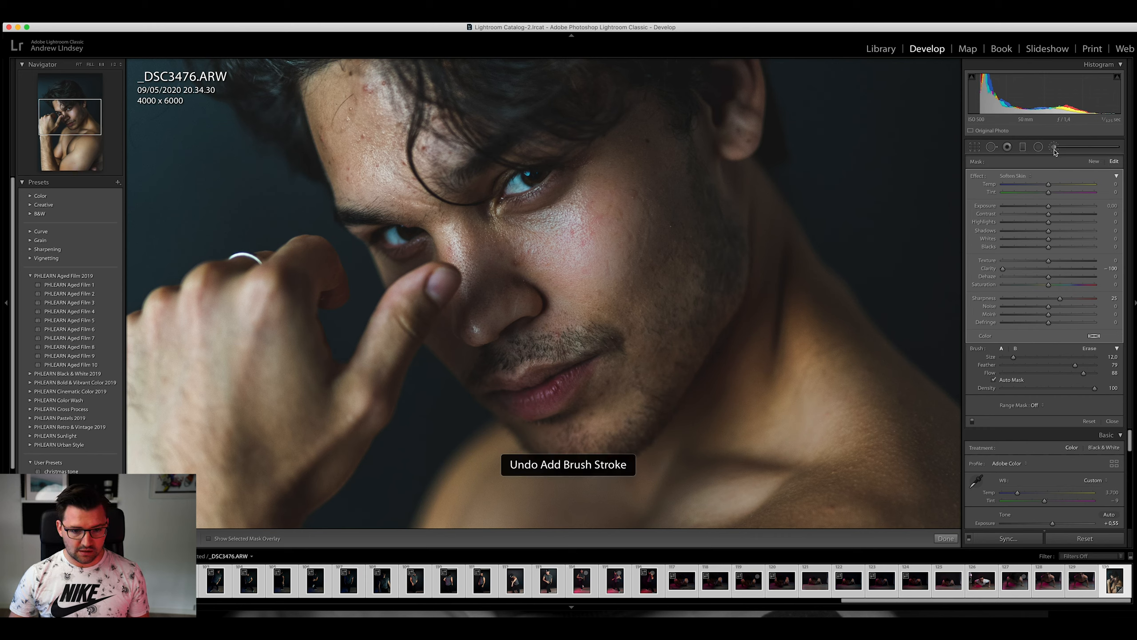
# Step: Start a new Soften Skin mask and paint it over the cheek and nose, reducing the brush to size 10
pyautogui.click(1055, 148)
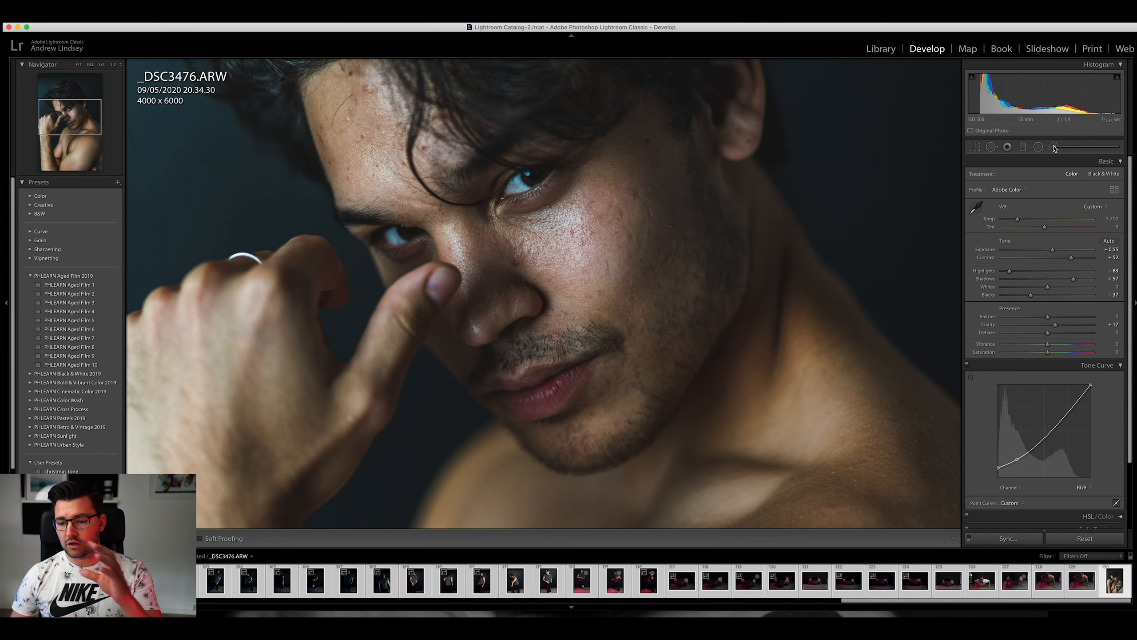
pyautogui.click(1056, 149)
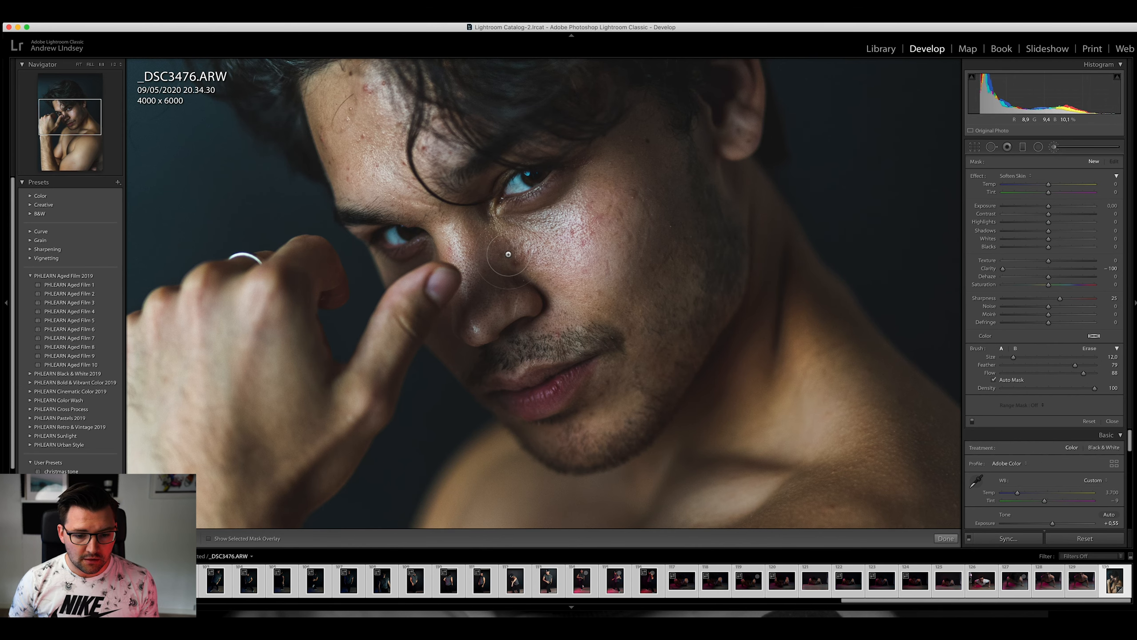
pyautogui.scroll(5, 582, 255)
pyautogui.moveTo(533, 263)
pyautogui.mouseDown()
pyautogui.moveTo(608, 216)
pyautogui.moveTo(525, 264)
pyautogui.moveTo(556, 263)
pyautogui.moveTo(503, 308)
pyautogui.moveTo(537, 302)
pyautogui.moveTo(496, 306)
pyautogui.moveTo(487, 320)
pyautogui.moveTo(490, 264)
pyautogui.mouseUp()
pyautogui.scroll(-3, 538, 303)
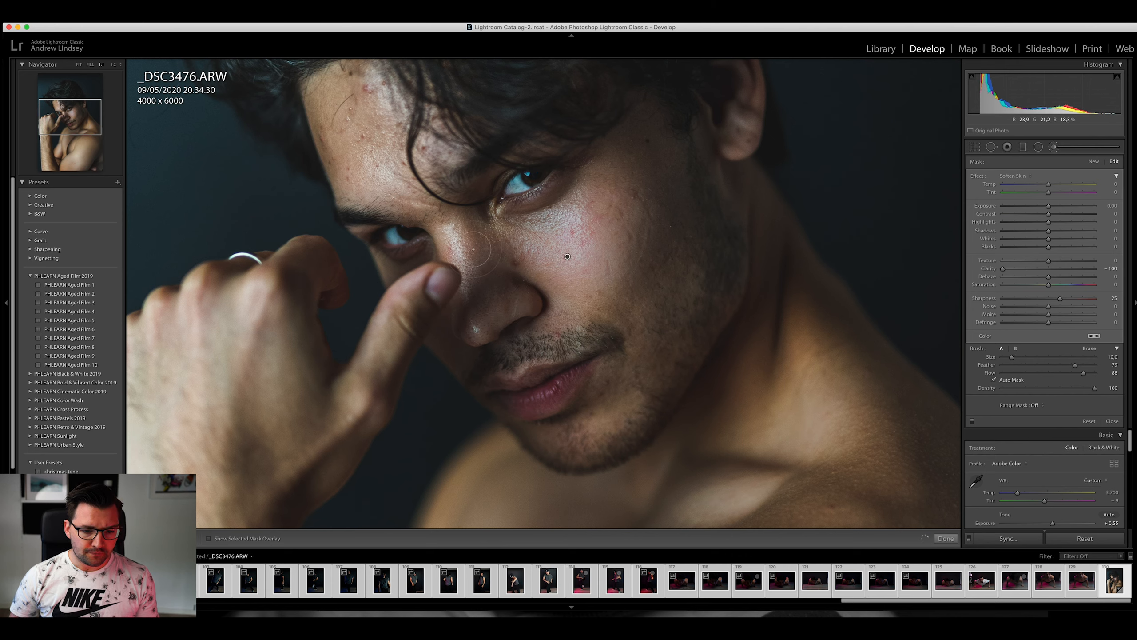
# Step: Reduce the brush to size 8, undo the last stroke and soften the under-eye area, nose, cheek and temple
pyautogui.scroll(-4, 471, 231)
pyautogui.scroll(-2, 436, 215)
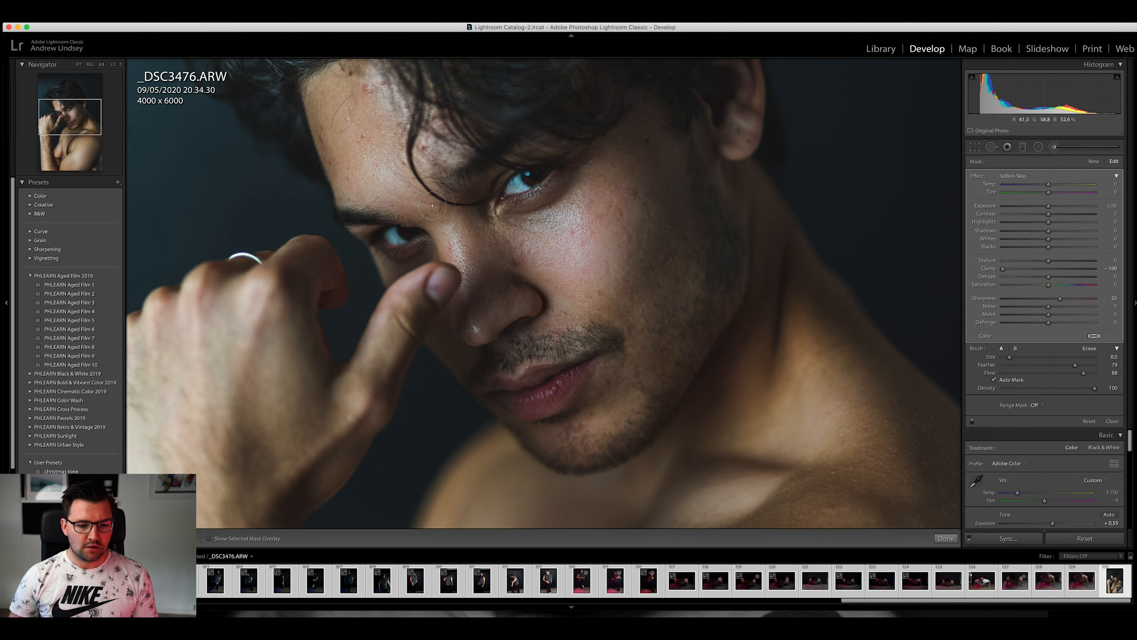
pyautogui.press('super+z')
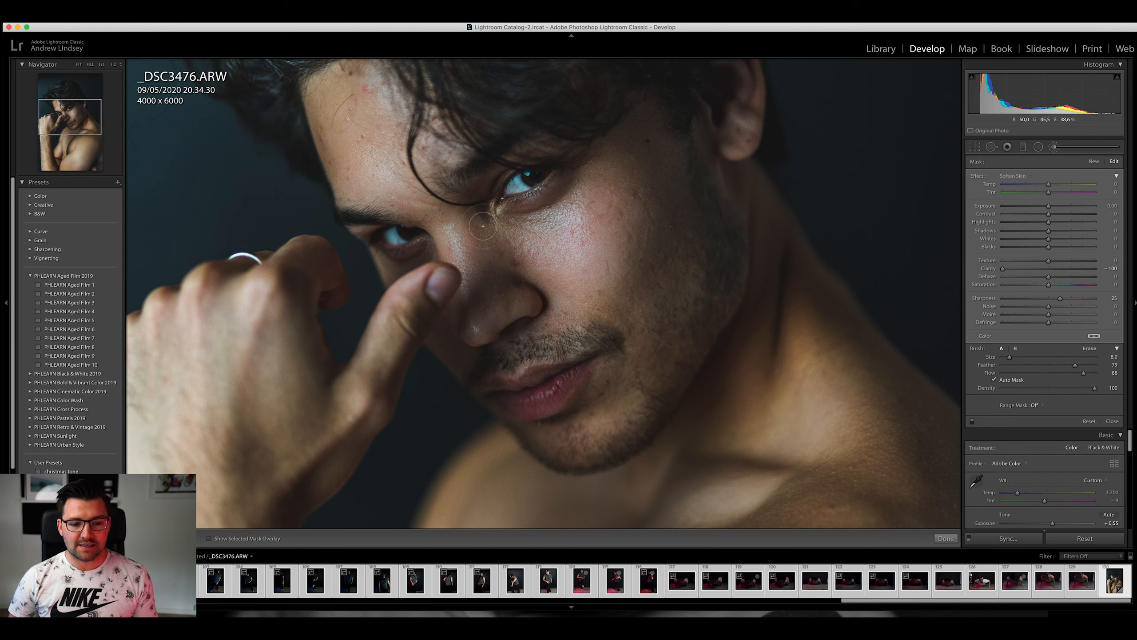
pyautogui.moveTo(489, 232); pyautogui.dragTo(567, 227)
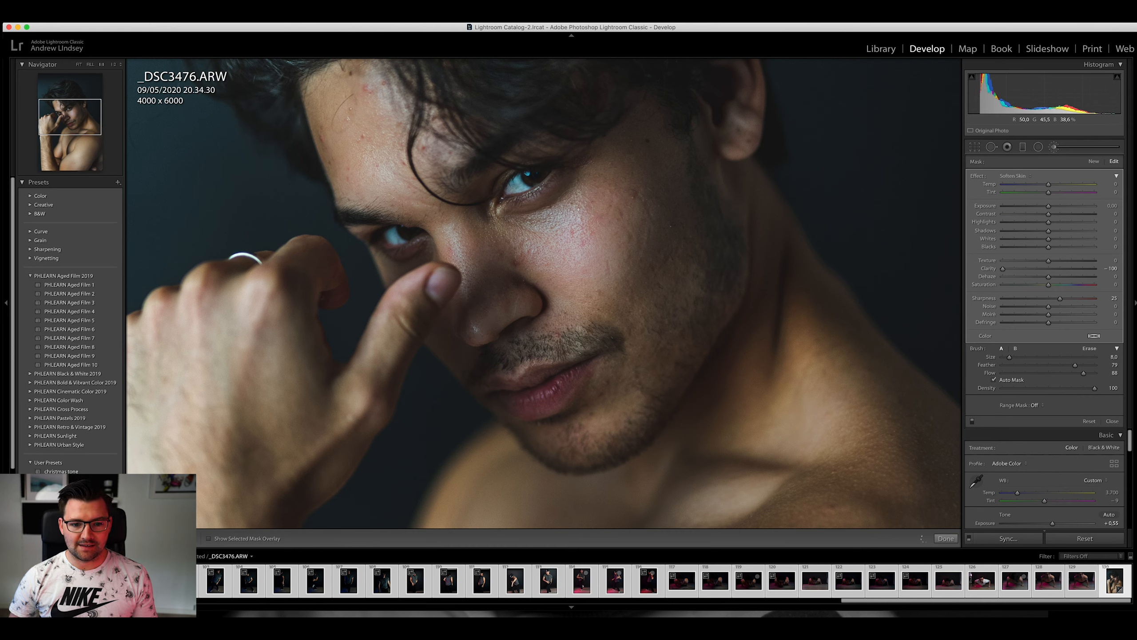
pyautogui.moveTo(499, 260); pyautogui.dragTo(515, 291)
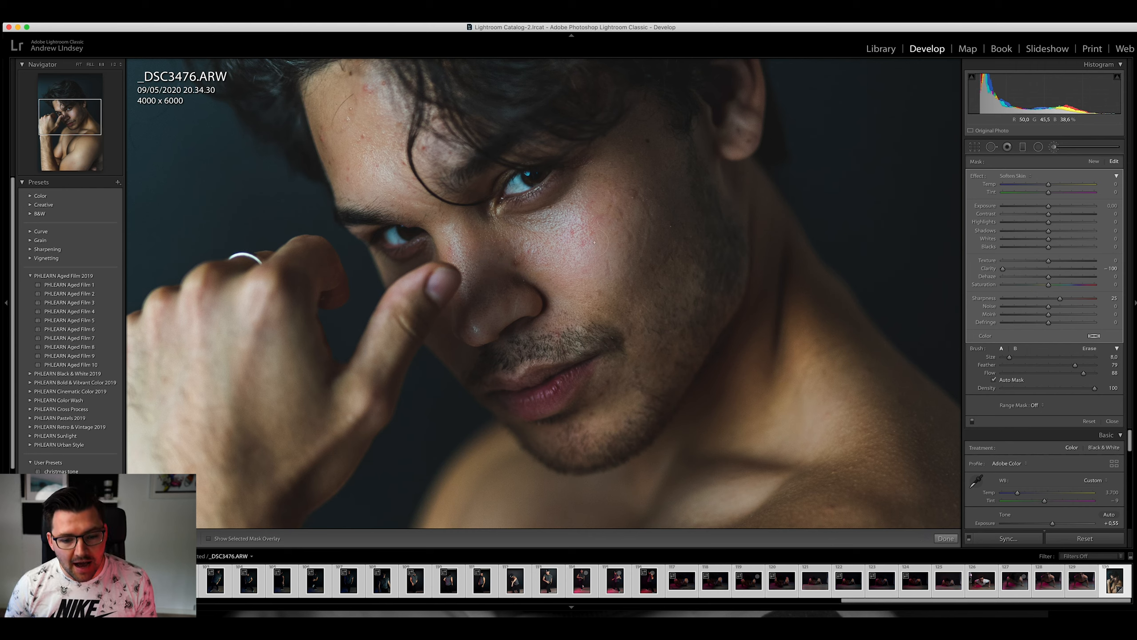
pyautogui.moveTo(595, 242)
pyautogui.mouseDown()
pyautogui.moveTo(622, 244)
pyautogui.moveTo(645, 219)
pyautogui.moveTo(622, 192)
pyautogui.moveTo(628, 160)
pyautogui.mouseUp()
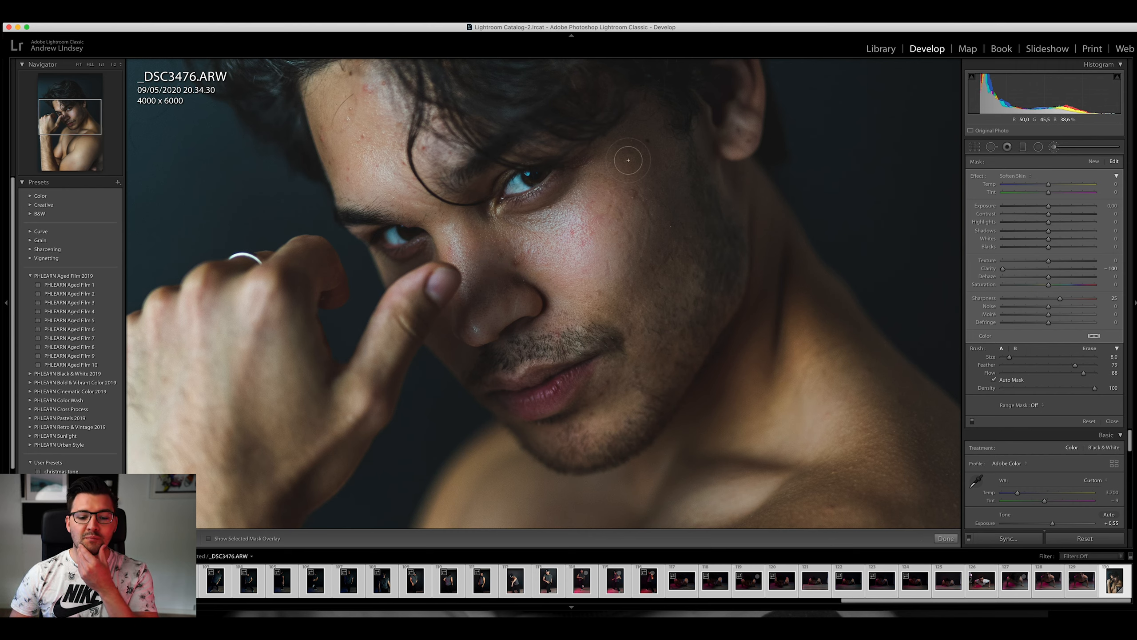
pyautogui.moveTo(538, 281)
pyautogui.mouseDown()
pyautogui.moveTo(492, 316)
pyautogui.moveTo(467, 250)
pyautogui.moveTo(504, 283)
pyautogui.moveTo(623, 234)
pyautogui.moveTo(645, 206)
pyautogui.moveTo(634, 179)
pyautogui.moveTo(584, 252)
pyautogui.moveTo(548, 236)
pyautogui.moveTo(650, 263)
pyautogui.moveTo(672, 224)
pyautogui.moveTo(660, 139)
pyautogui.moveTo(640, 140)
pyautogui.moveTo(580, 242)
pyautogui.moveTo(471, 327)
pyautogui.moveTo(486, 326)
pyautogui.moveTo(505, 300)
pyautogui.moveTo(494, 259)
pyautogui.moveTo(470, 250)
pyautogui.moveTo(477, 237)
pyautogui.moveTo(538, 223)
pyautogui.moveTo(559, 203)
pyautogui.moveTo(527, 215)
pyautogui.moveTo(573, 188)
pyautogui.moveTo(470, 242)
pyautogui.mouseUp()
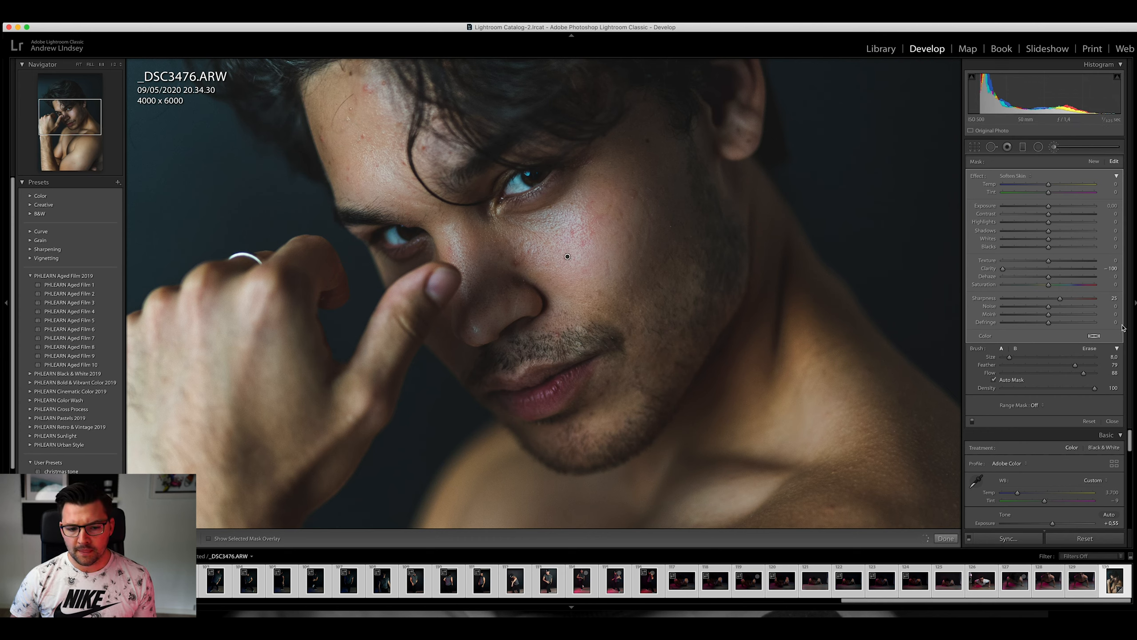
# Step: Set the face mask's Texture to -43 and close the adjustment brush
pyautogui.moveTo(1048, 261); pyautogui.dragTo(1029, 265)
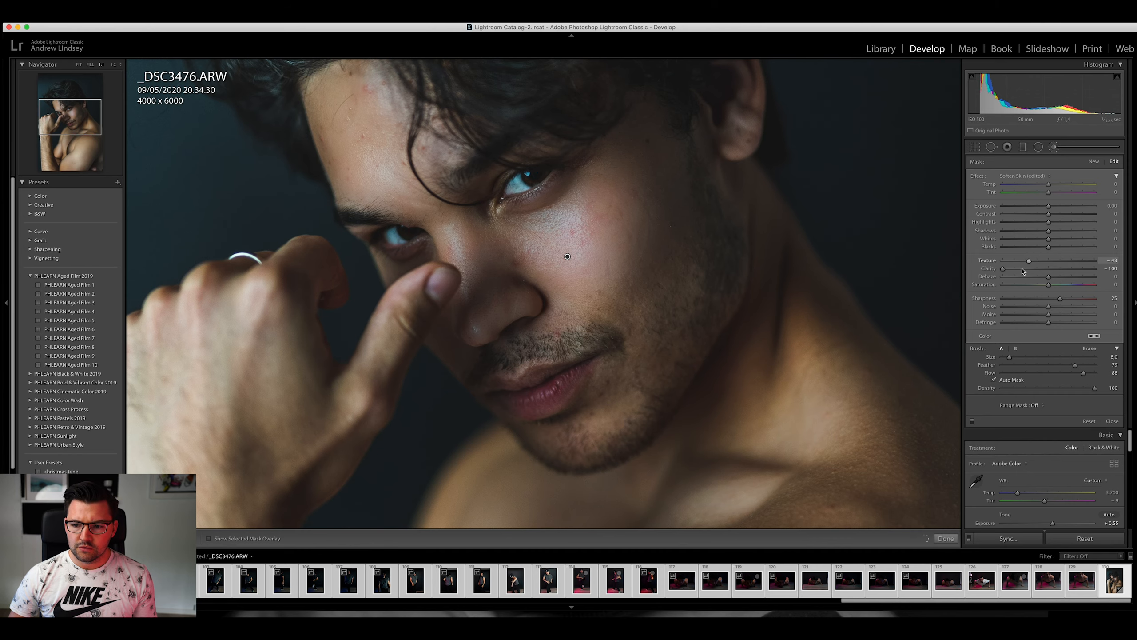
pyautogui.press('k')
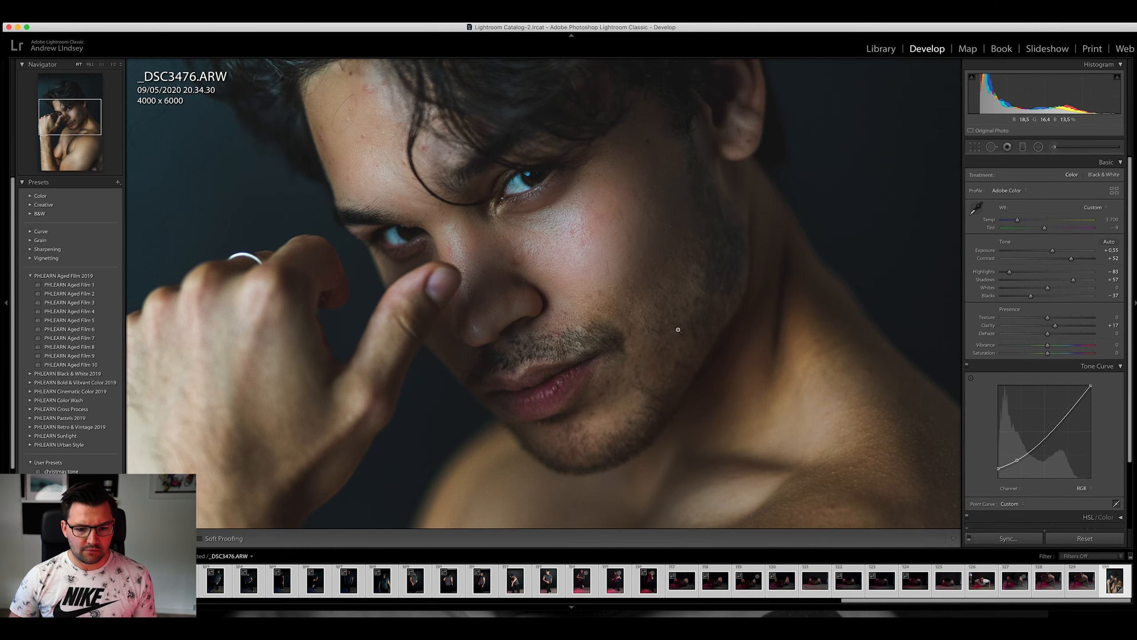
pyautogui.click(678, 326)
pyautogui.click(678, 328)
pyautogui.click(679, 329)
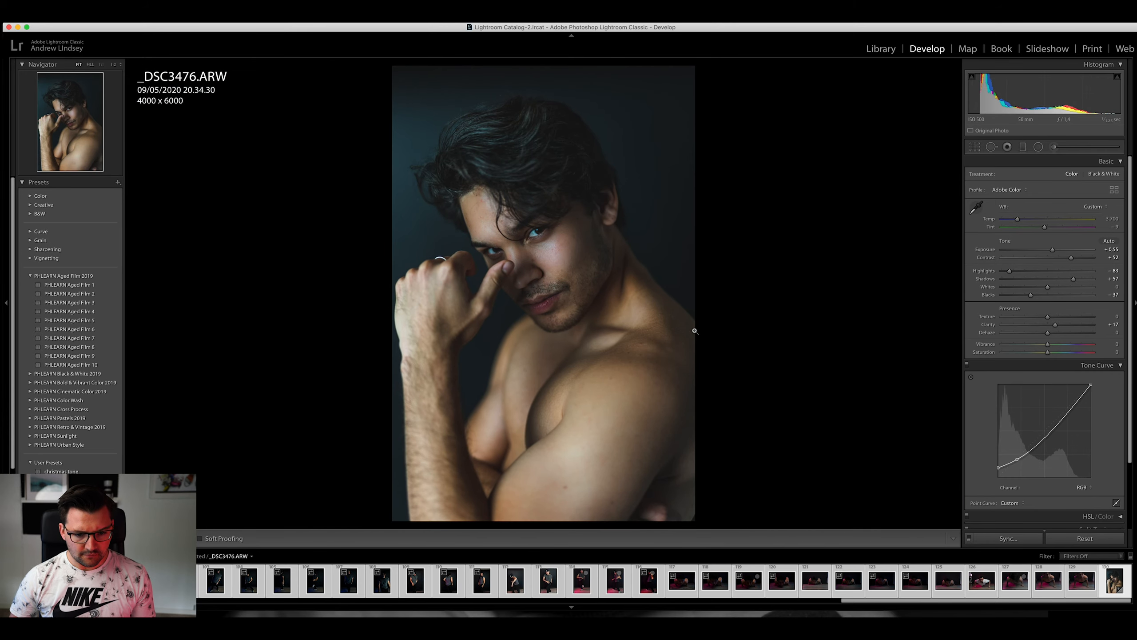
# Step: Compare the portrait before and after the edits side by side, and set the photo's Vibrance to +24
pyautogui.press('y')
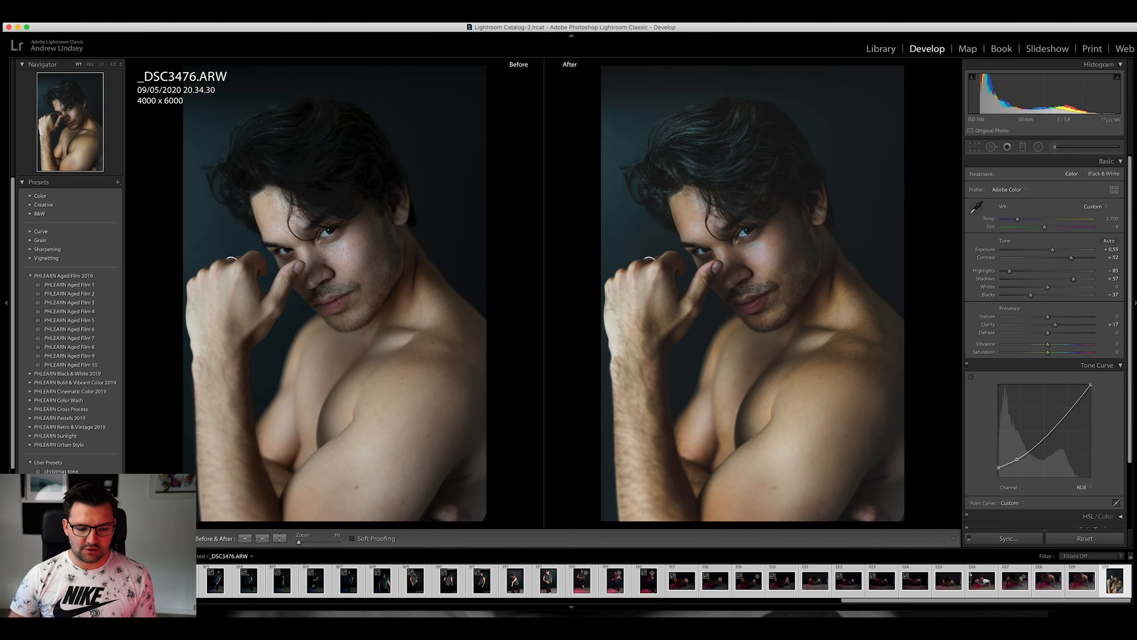
pyautogui.press('y')
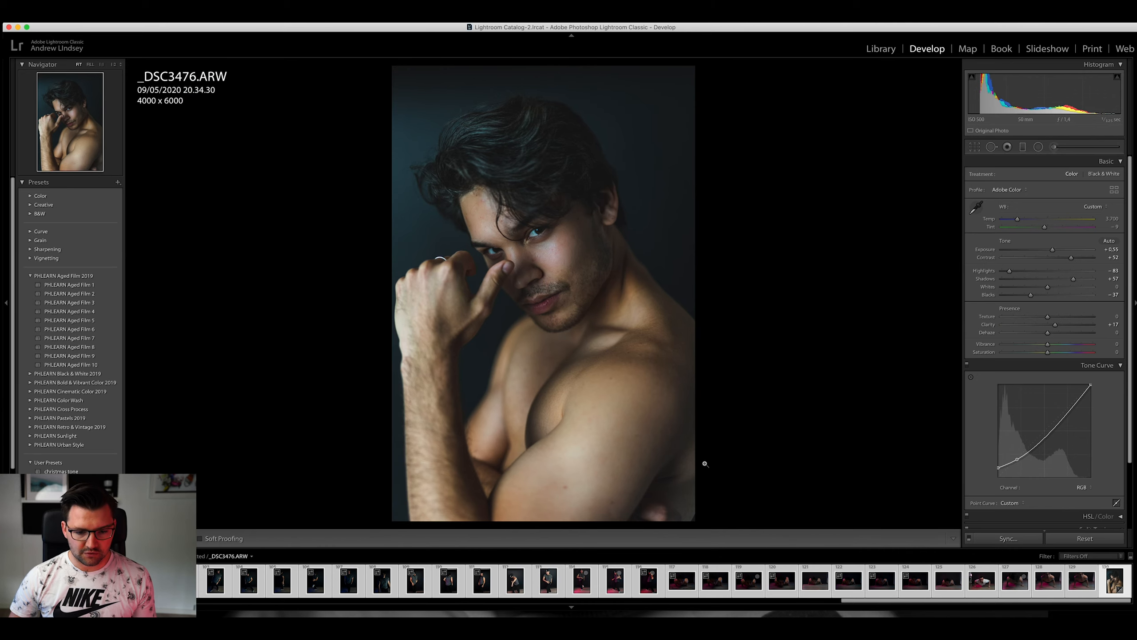
pyautogui.click(1049, 346)
pyautogui.moveTo(1057, 348)
pyautogui.mouseDown()
pyautogui.moveTo(1044, 354)
pyautogui.moveTo(1059, 345)
pyautogui.mouseUp()
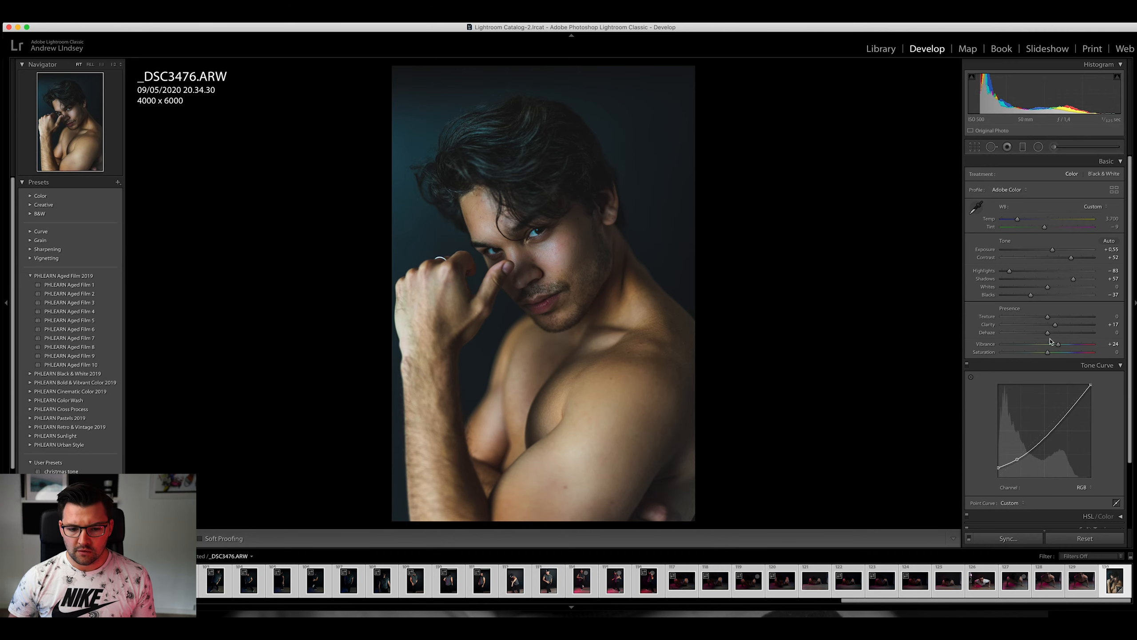
# Step: Paint a new Iris Enhance adjustment brush mask over both irises at brush size 2
pyautogui.press('z')
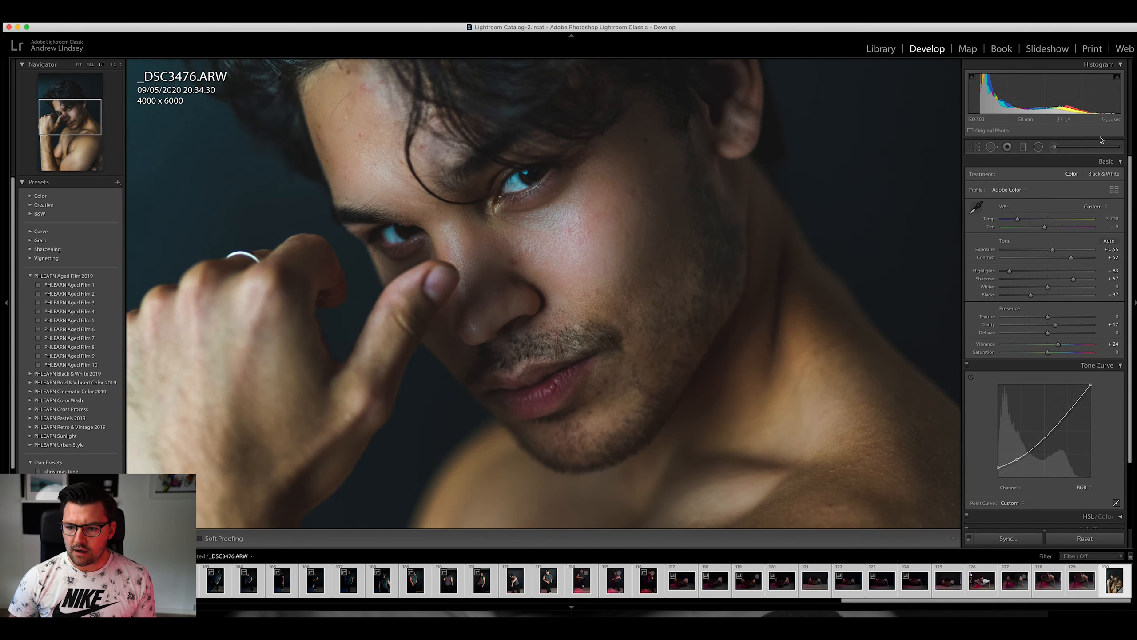
pyautogui.click(1055, 147)
pyautogui.click(1034, 176)
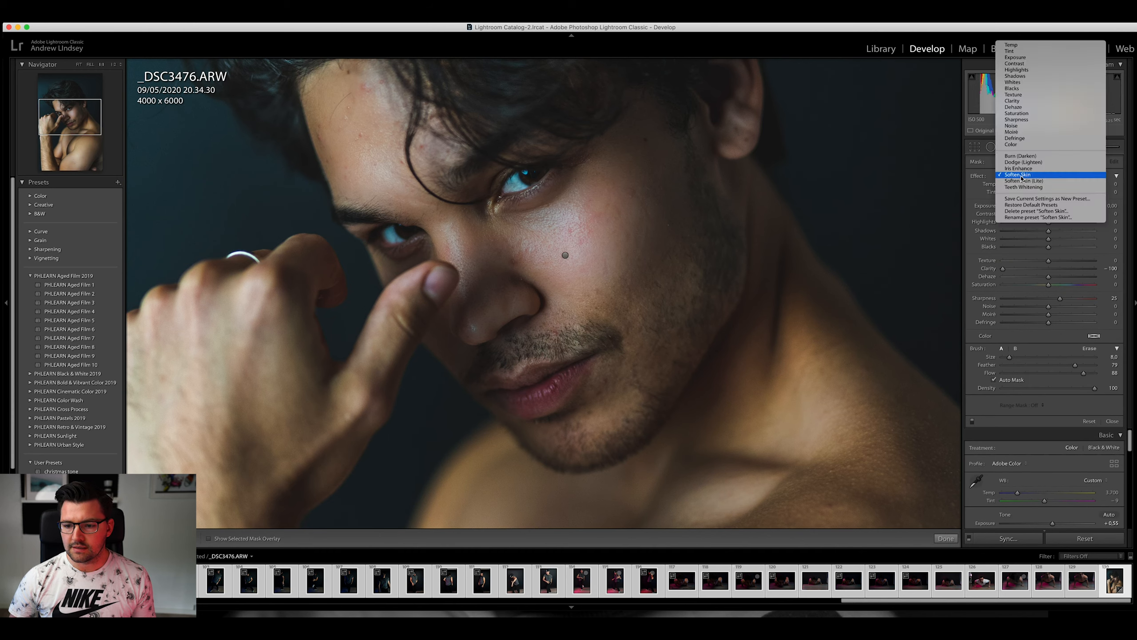
pyautogui.click(1019, 169)
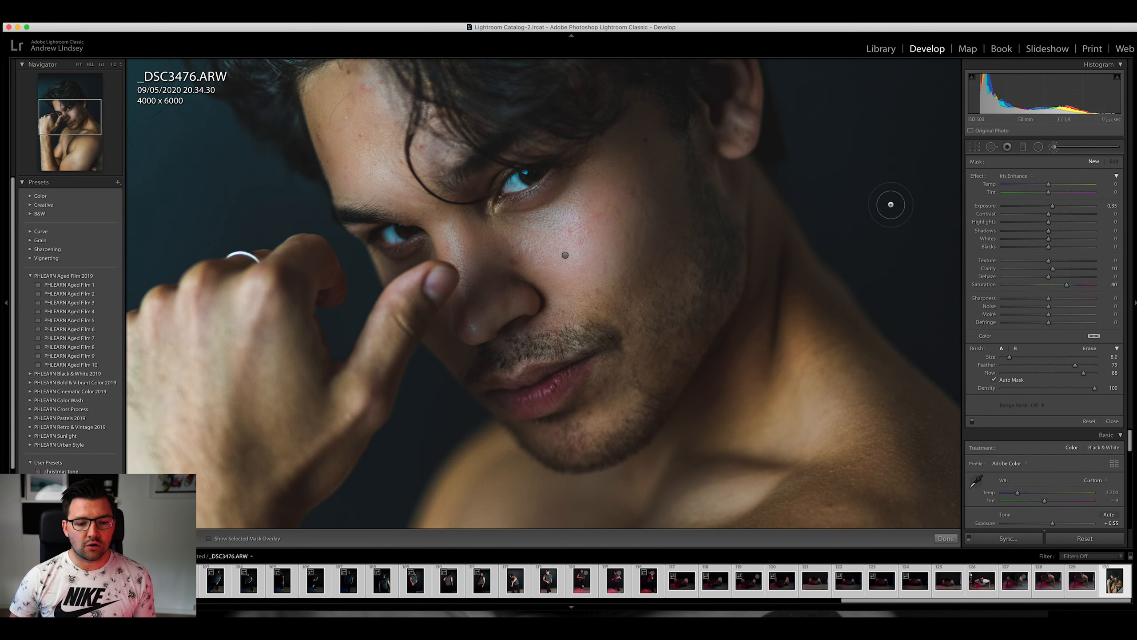
pyautogui.scroll(-6, 522, 186)
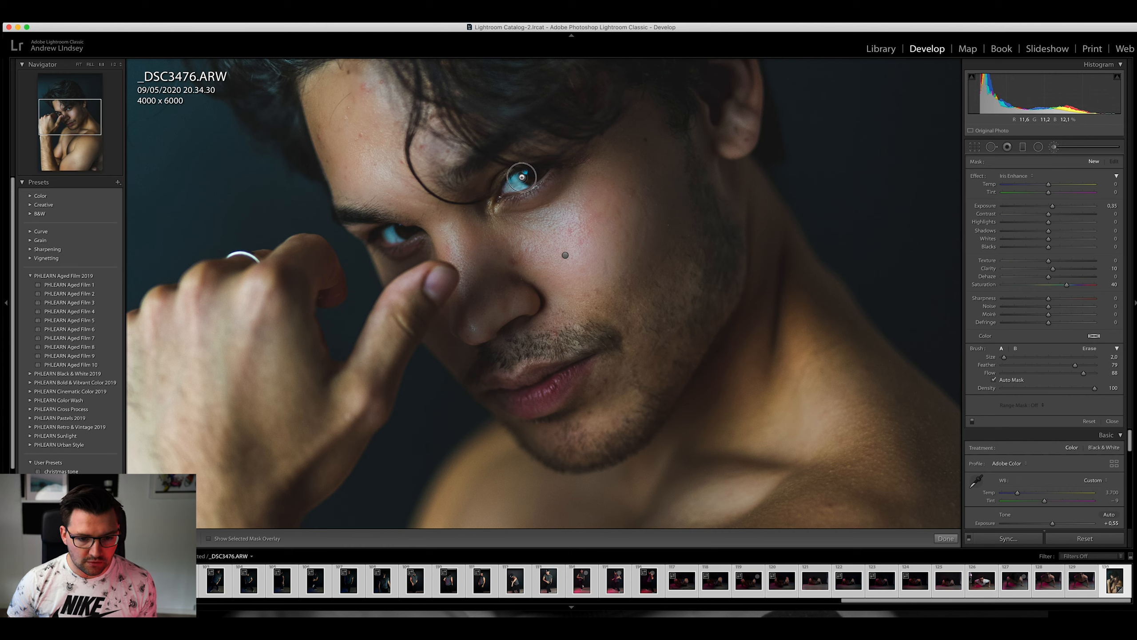
pyautogui.moveTo(522, 178)
pyautogui.mouseDown()
pyautogui.moveTo(544, 172)
pyautogui.moveTo(524, 177)
pyautogui.mouseUp()
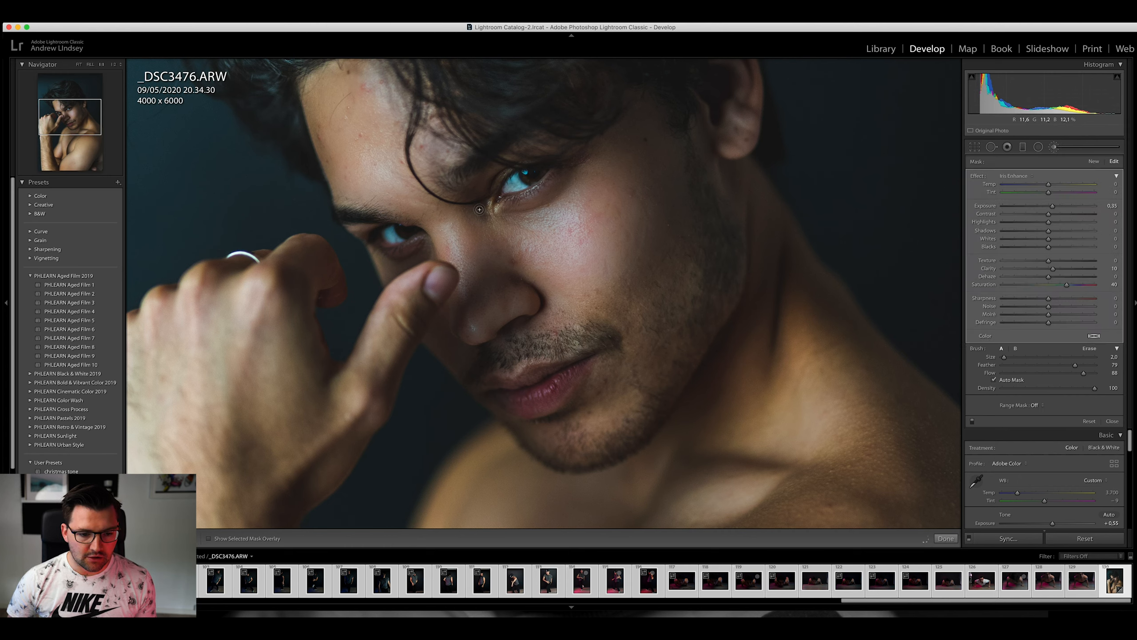
pyautogui.moveTo(414, 233); pyautogui.dragTo(398, 224)
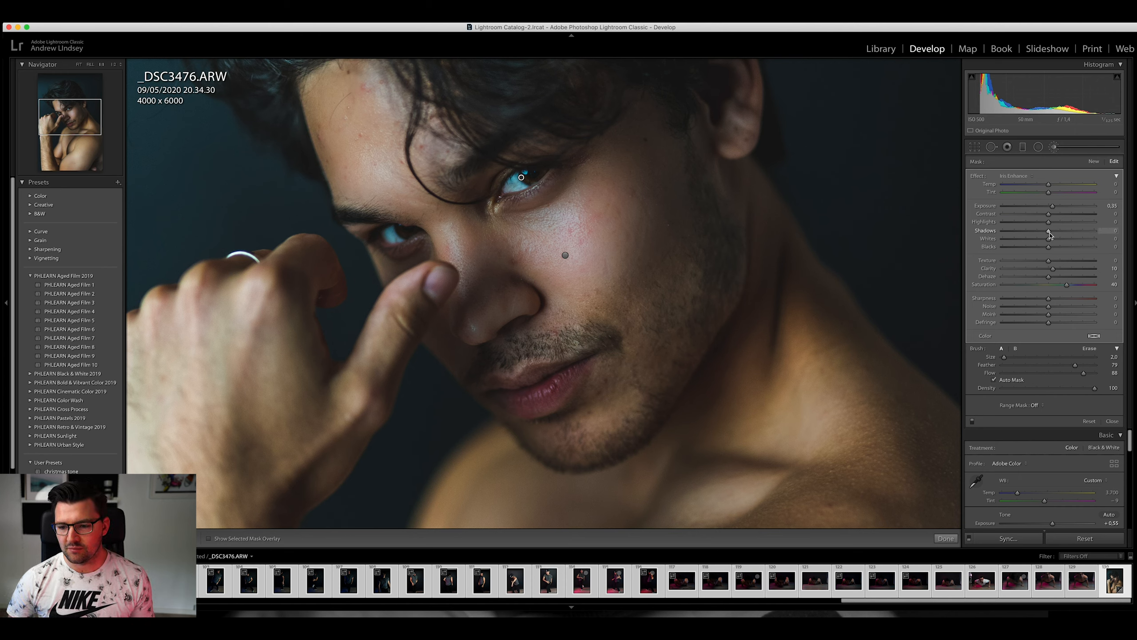
# Step: Set the iris mask's Exposure to 0.70, Shadows to 28 and Clarity to 17, and close the brush
pyautogui.moveTo(1050, 231); pyautogui.dragTo(1087, 231)
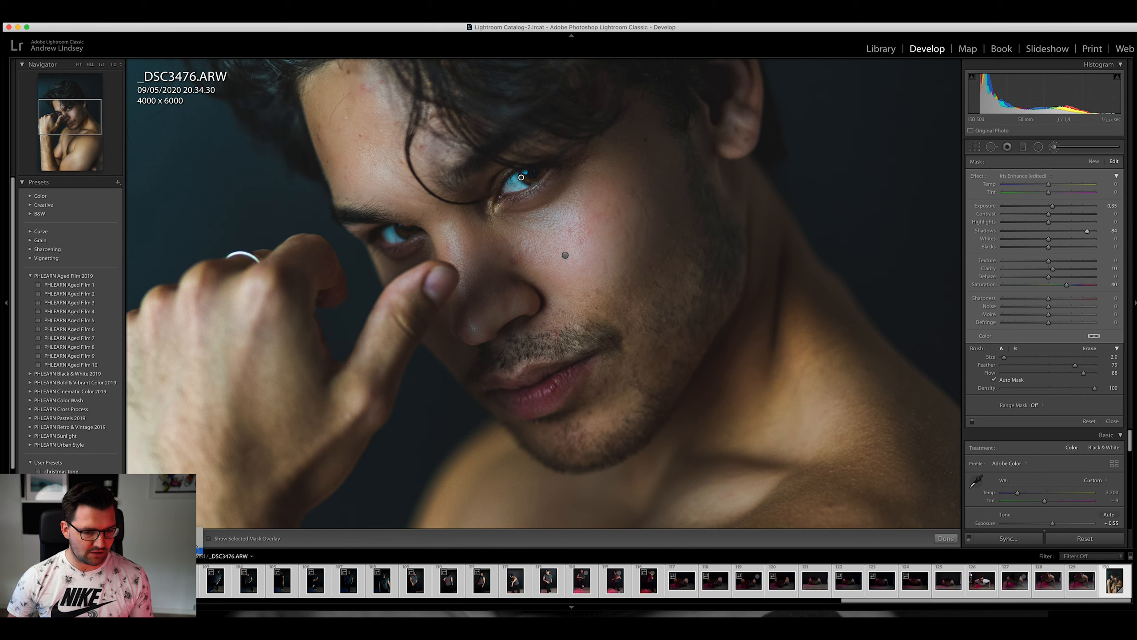
pyautogui.moveTo(591, 195); pyautogui.dragTo(594, 234)
pyautogui.moveTo(1081, 232); pyautogui.dragTo(1063, 210)
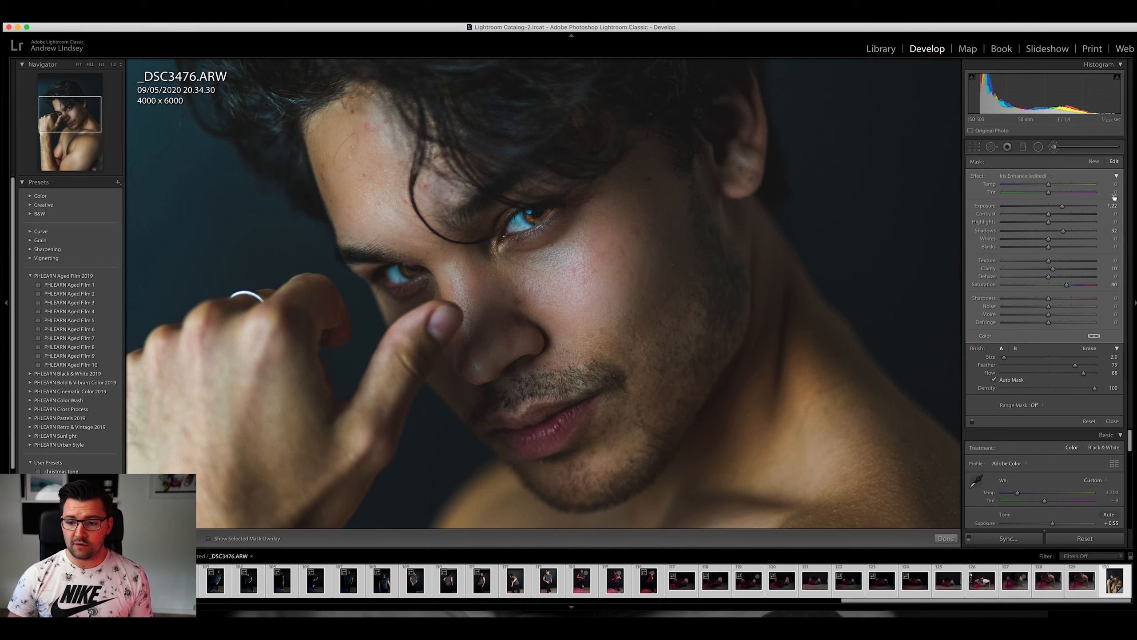
pyautogui.moveTo(1062, 207); pyautogui.dragTo(1066, 209)
pyautogui.press('z')
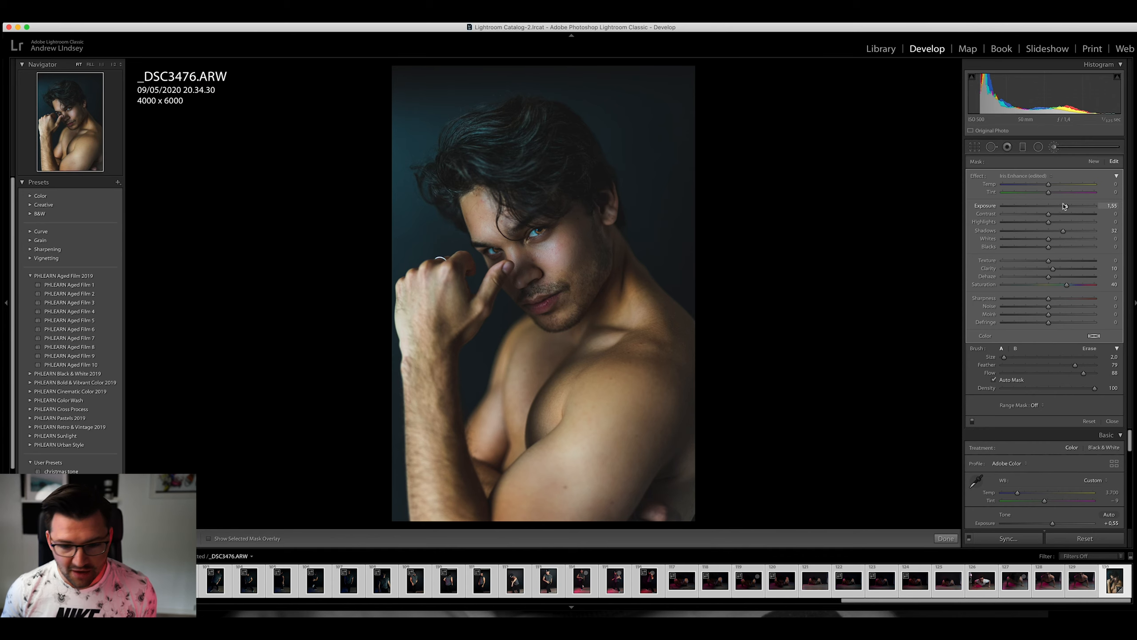
pyautogui.moveTo(1066, 207); pyautogui.dragTo(1061, 208)
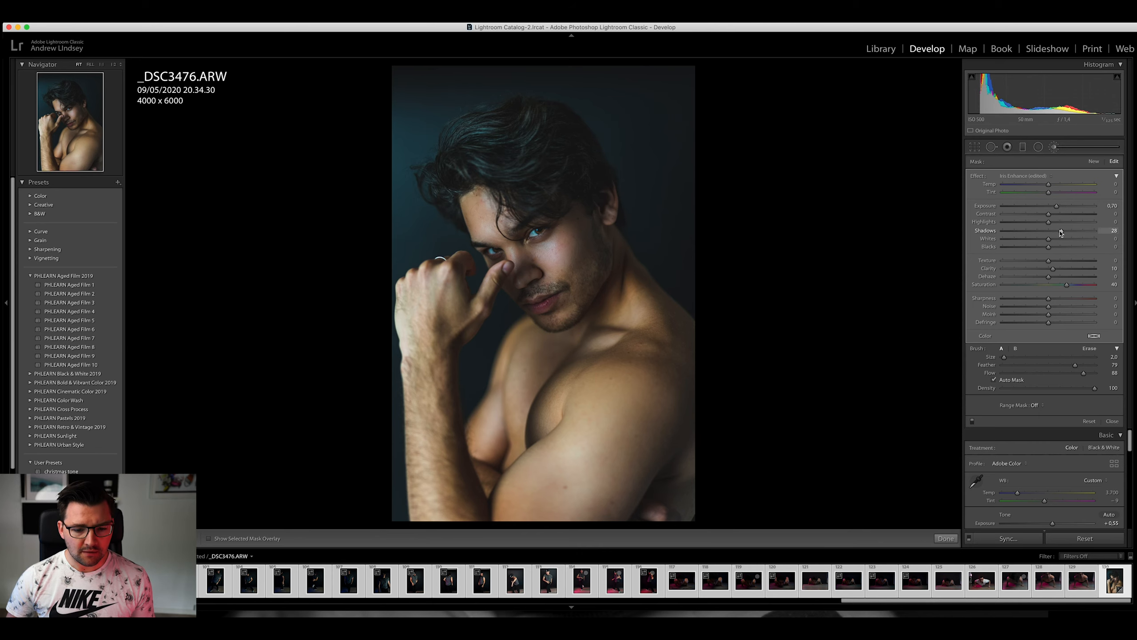
pyautogui.click(1058, 269)
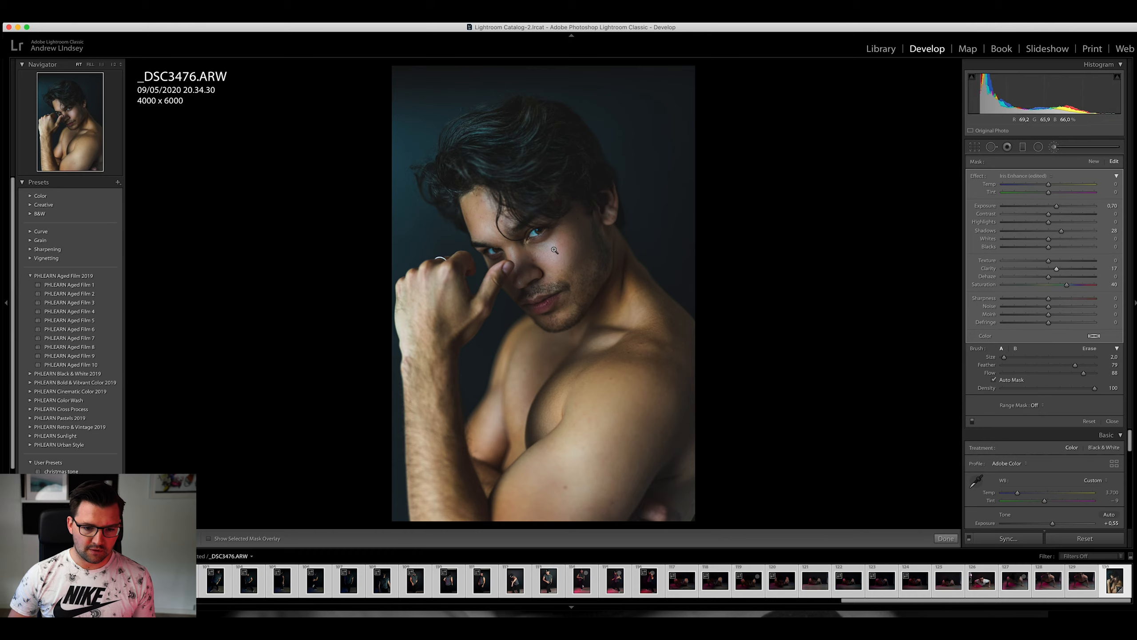
pyautogui.click(554, 250)
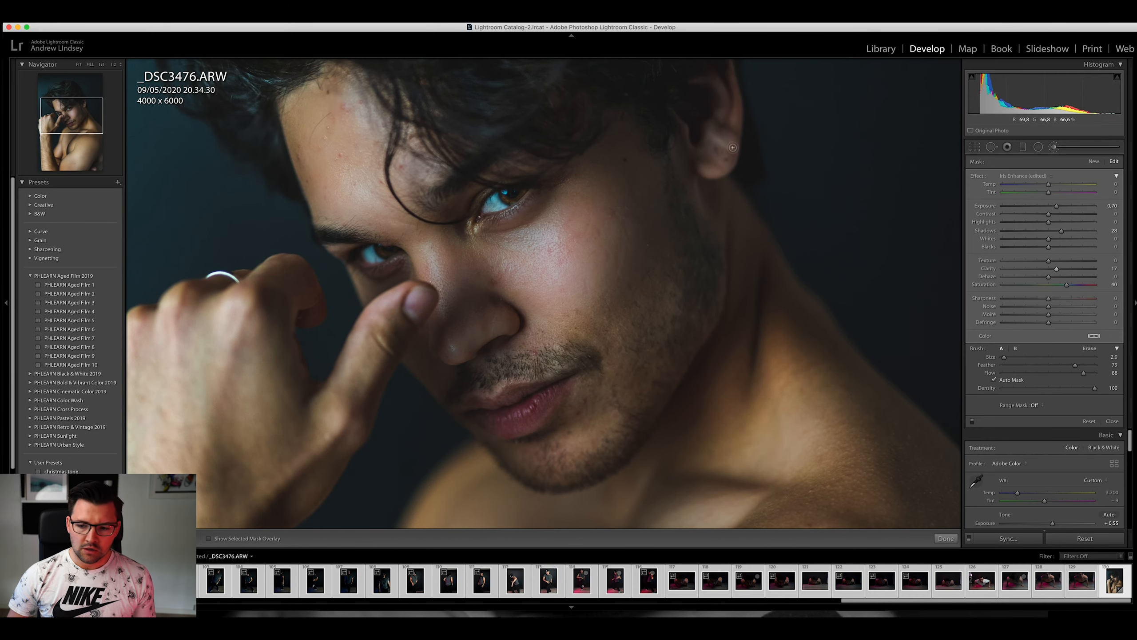
pyautogui.press('k')
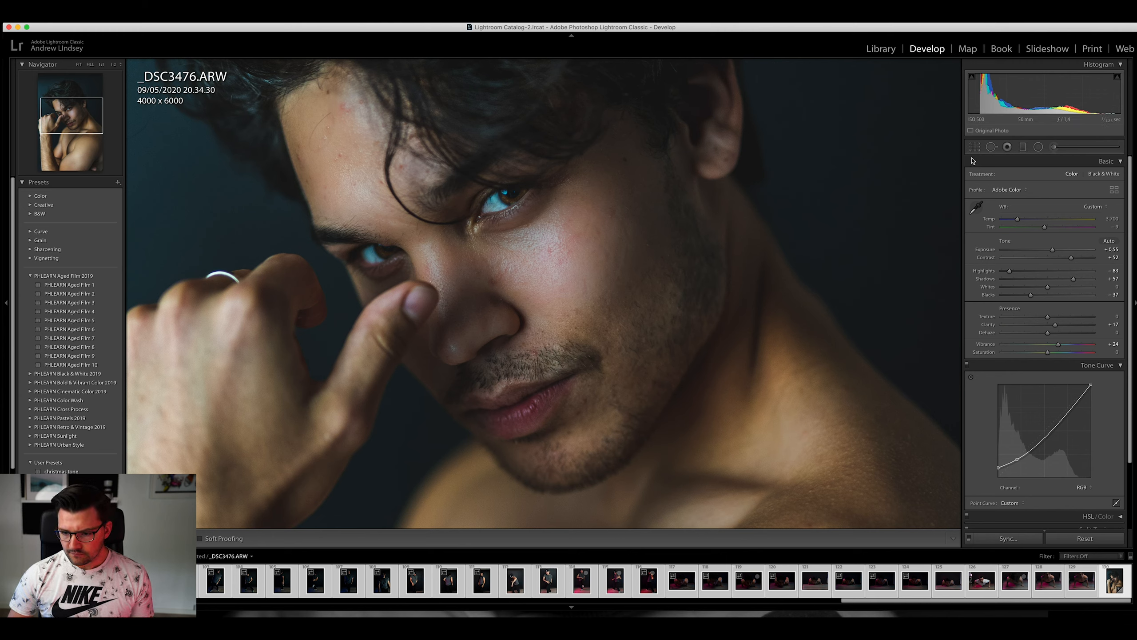
# Step: Paint a new Soften Skin adjustment brush mask over the nose, forehead and cheek at brush size 4
pyautogui.click(1055, 147)
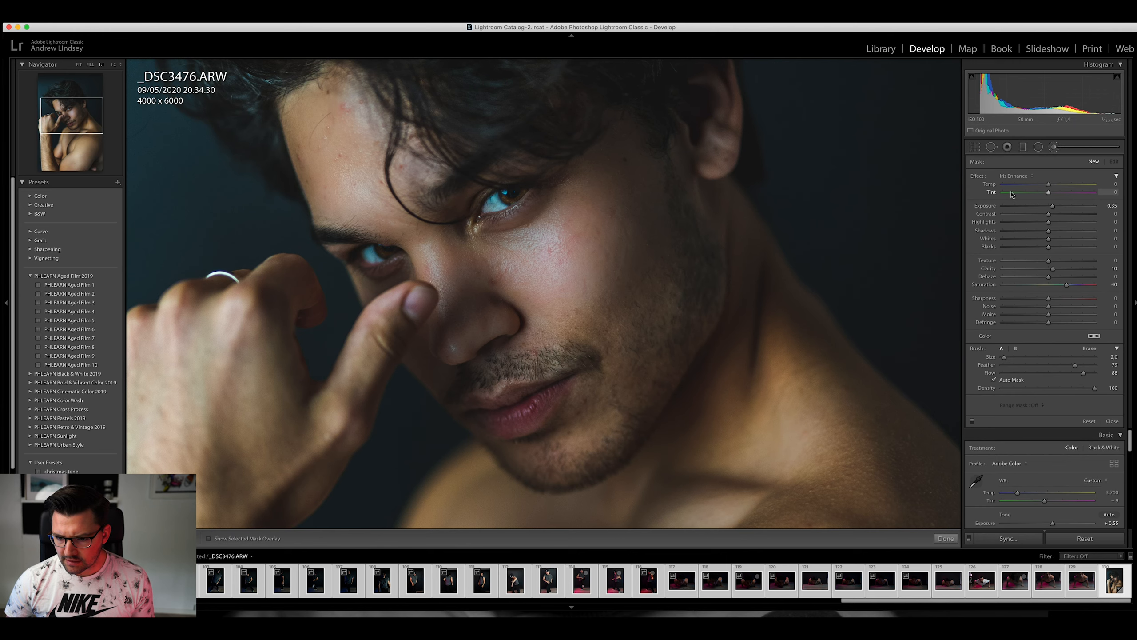
pyautogui.click(1013, 176)
pyautogui.click(1017, 181)
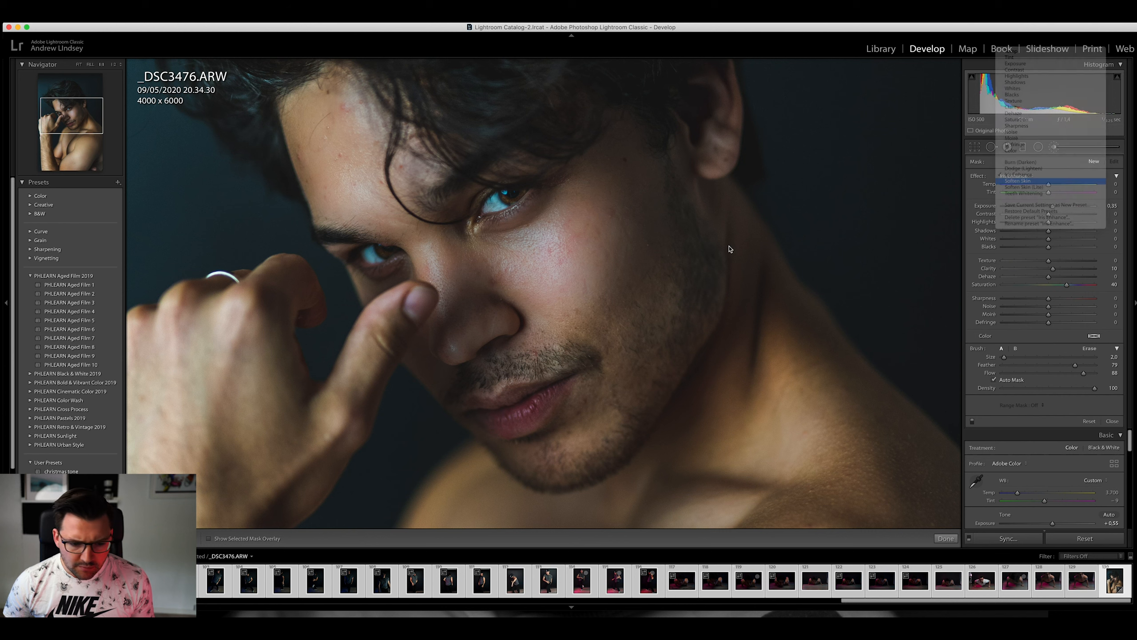
pyautogui.scroll(2, 429, 277)
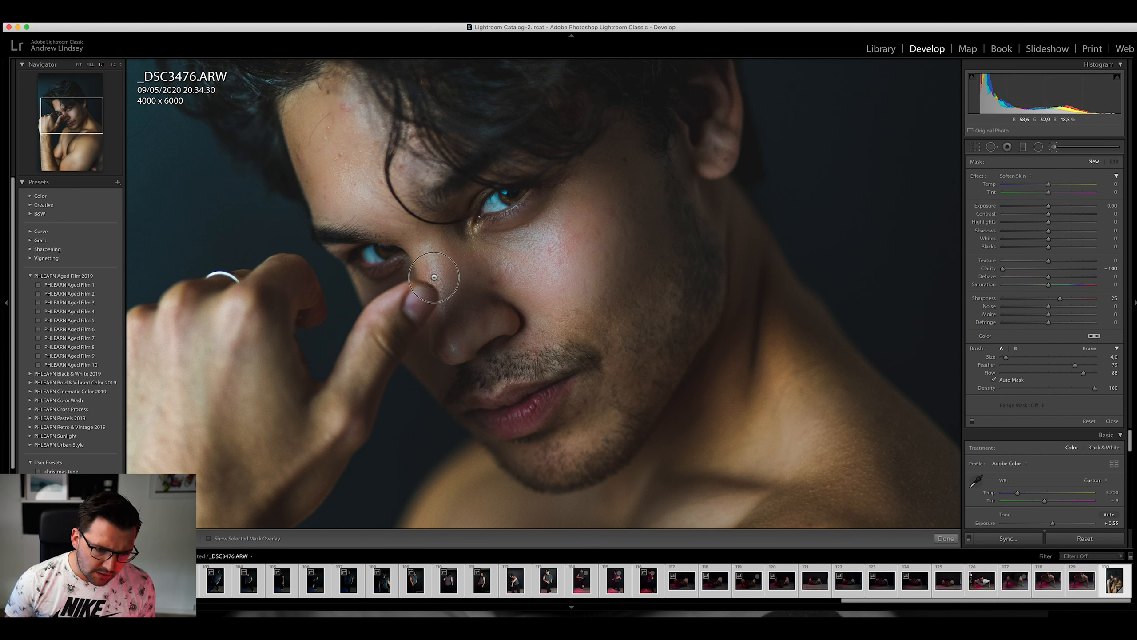
pyautogui.moveTo(444, 286)
pyautogui.mouseDown()
pyautogui.moveTo(444, 318)
pyautogui.moveTo(447, 285)
pyautogui.moveTo(444, 319)
pyautogui.moveTo(469, 311)
pyautogui.moveTo(458, 344)
pyautogui.moveTo(492, 317)
pyautogui.moveTo(442, 325)
pyautogui.moveTo(455, 283)
pyautogui.moveTo(421, 248)
pyautogui.moveTo(449, 301)
pyautogui.mouseUp()
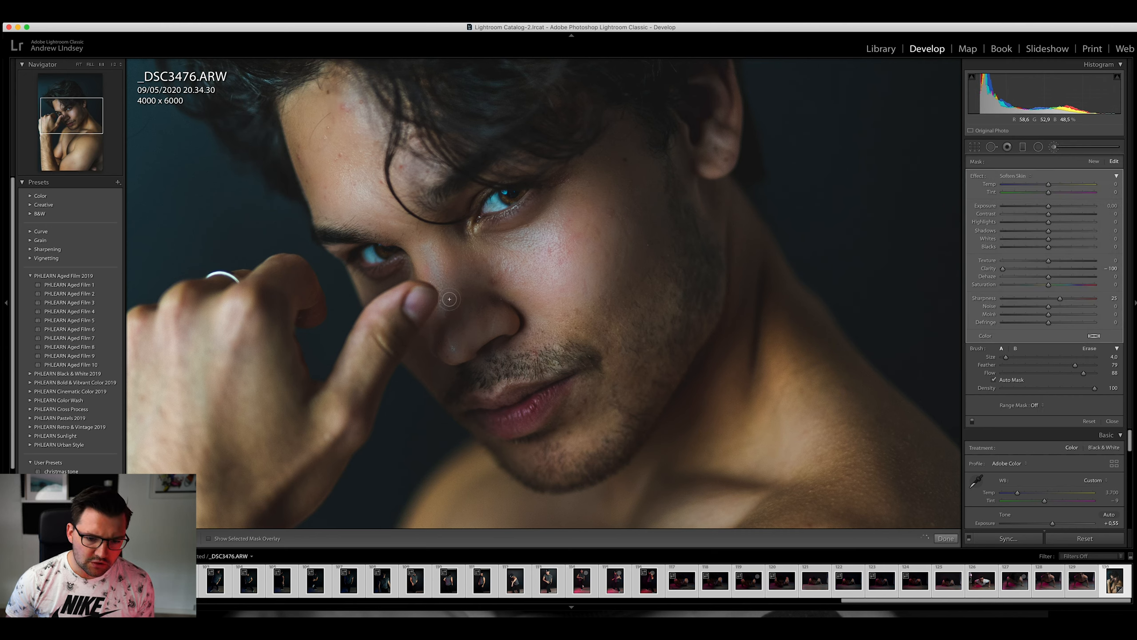
pyautogui.moveTo(481, 255)
pyautogui.mouseDown()
pyautogui.moveTo(552, 258)
pyautogui.moveTo(564, 245)
pyautogui.moveTo(558, 258)
pyautogui.moveTo(498, 266)
pyautogui.moveTo(499, 281)
pyautogui.moveTo(553, 275)
pyautogui.moveTo(574, 249)
pyautogui.moveTo(546, 267)
pyautogui.moveTo(567, 227)
pyautogui.moveTo(478, 244)
pyautogui.moveTo(521, 234)
pyautogui.moveTo(562, 198)
pyautogui.moveTo(538, 265)
pyautogui.moveTo(592, 246)
pyautogui.moveTo(560, 267)
pyautogui.moveTo(551, 247)
pyautogui.moveTo(445, 250)
pyautogui.moveTo(352, 203)
pyautogui.moveTo(325, 208)
pyautogui.moveTo(379, 168)
pyautogui.moveTo(305, 156)
pyautogui.moveTo(294, 142)
pyautogui.moveTo(292, 124)
pyautogui.moveTo(321, 91)
pyautogui.moveTo(306, 149)
pyautogui.moveTo(355, 116)
pyautogui.moveTo(319, 117)
pyautogui.moveTo(345, 123)
pyautogui.moveTo(343, 170)
pyautogui.moveTo(375, 184)
pyautogui.moveTo(373, 200)
pyautogui.moveTo(414, 183)
pyautogui.moveTo(353, 94)
pyautogui.moveTo(378, 199)
pyautogui.mouseUp()
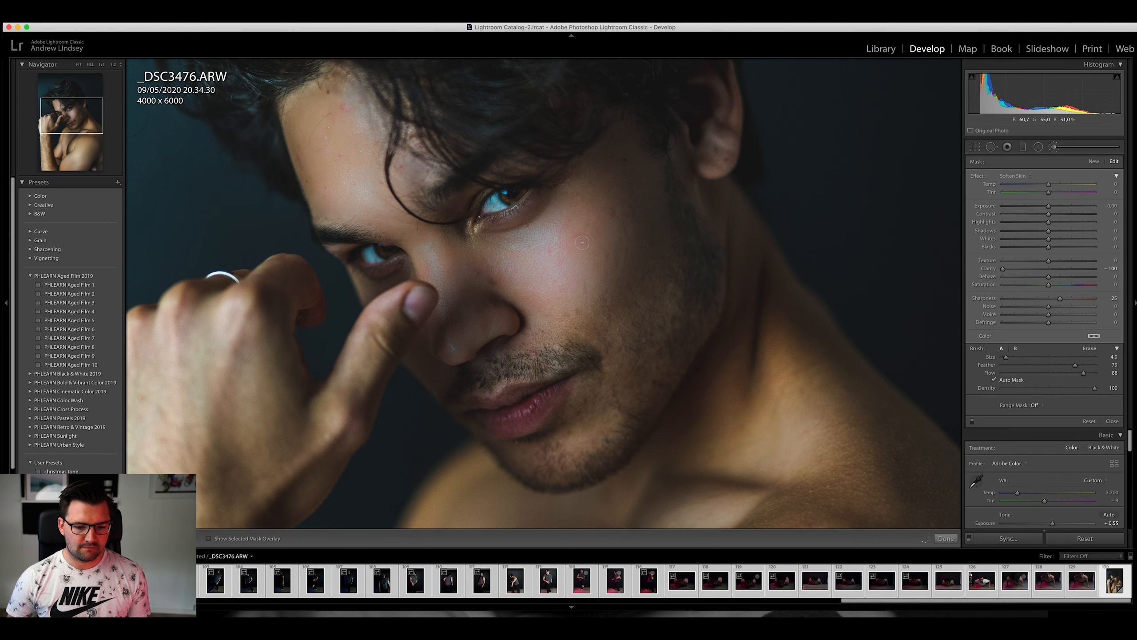
pyautogui.click(608, 252)
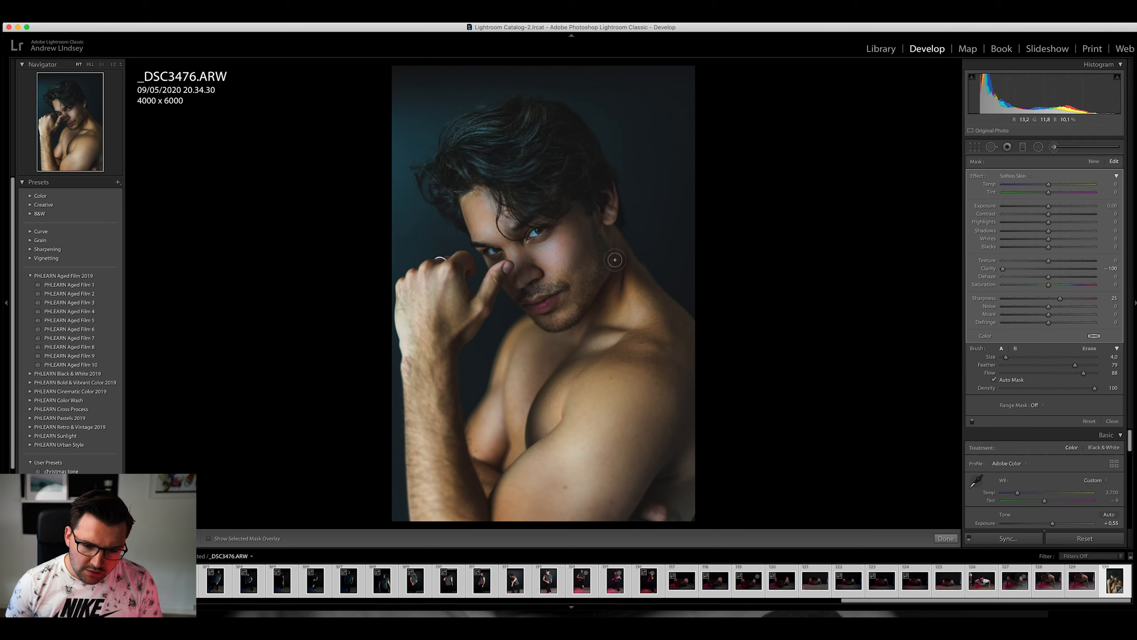
# Step: Undo the last skin-softening brush change and check the face up close and in the full photo
pyautogui.press('super')
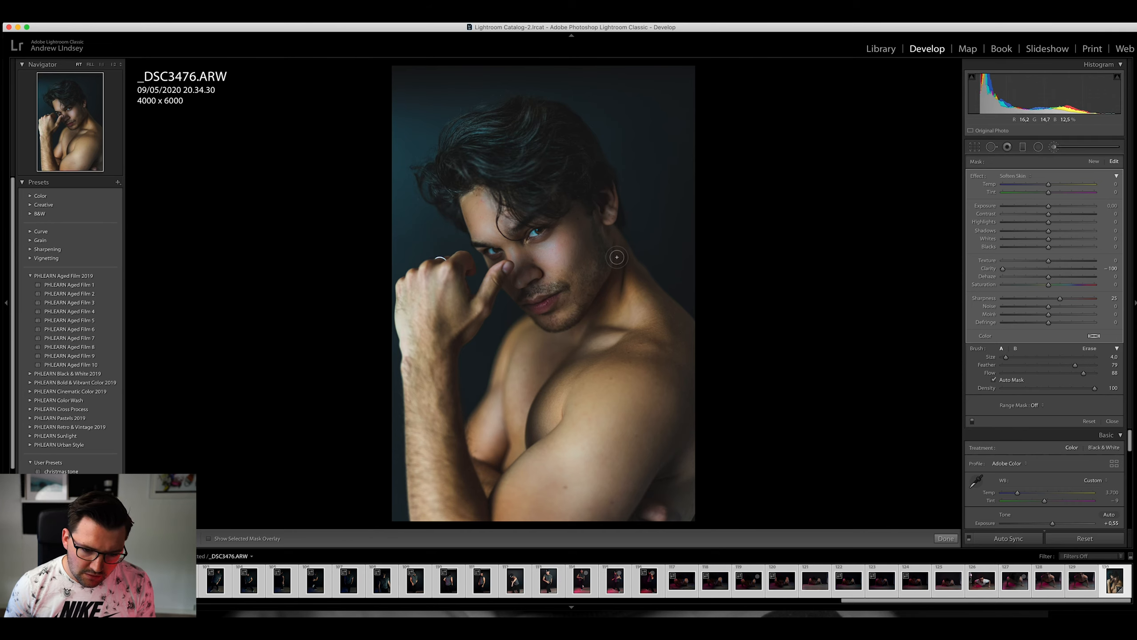
pyautogui.press('super+z')
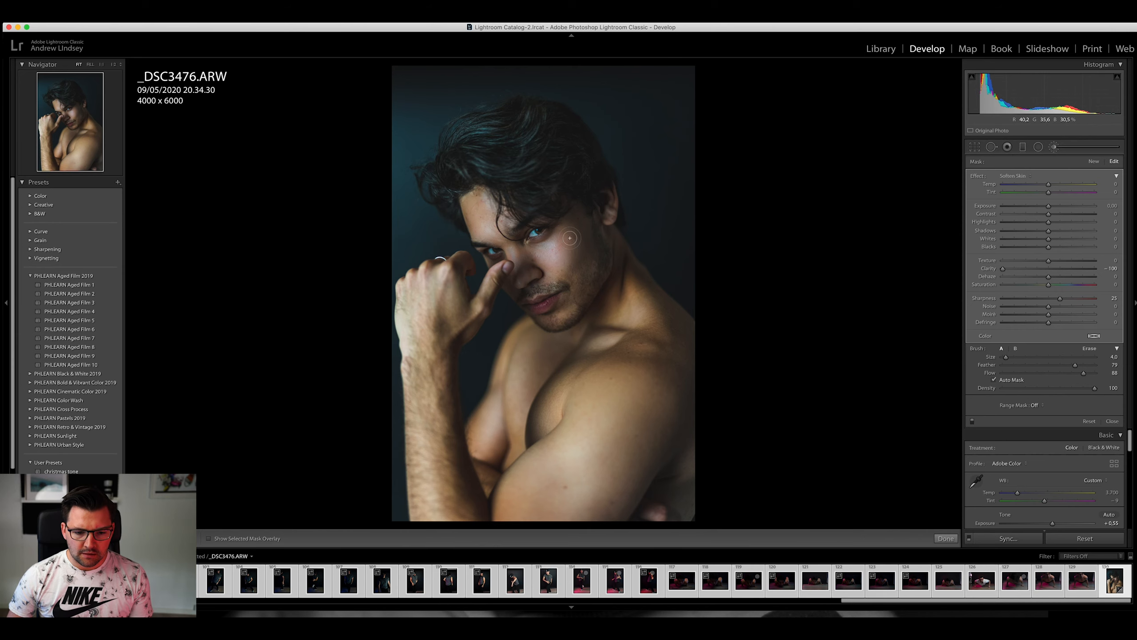
pyautogui.press('z')
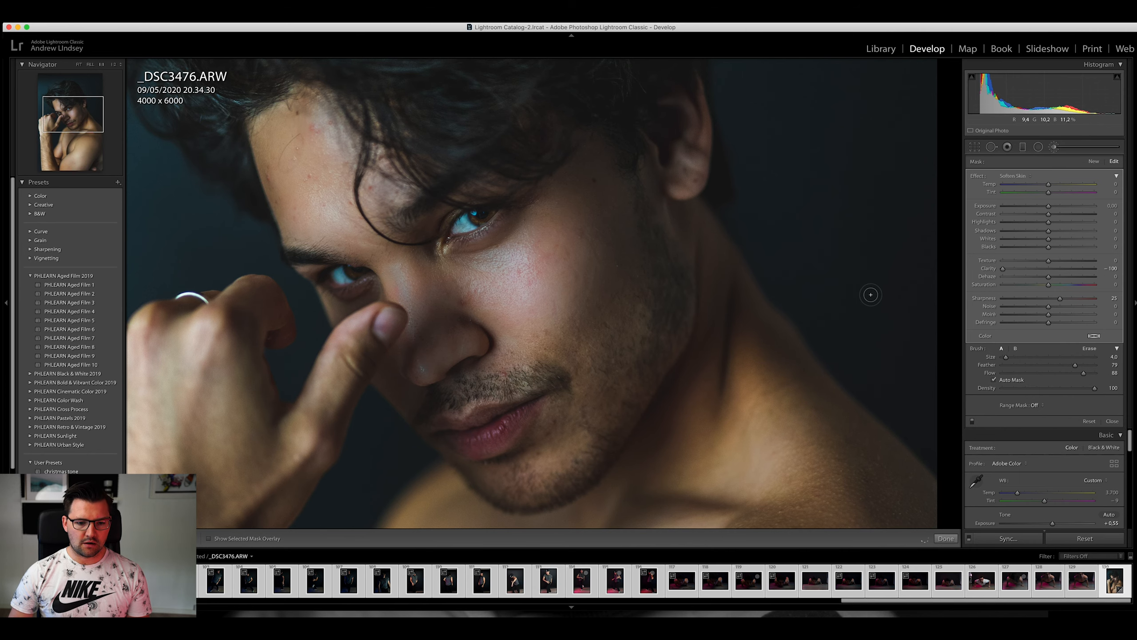
pyautogui.press('space')
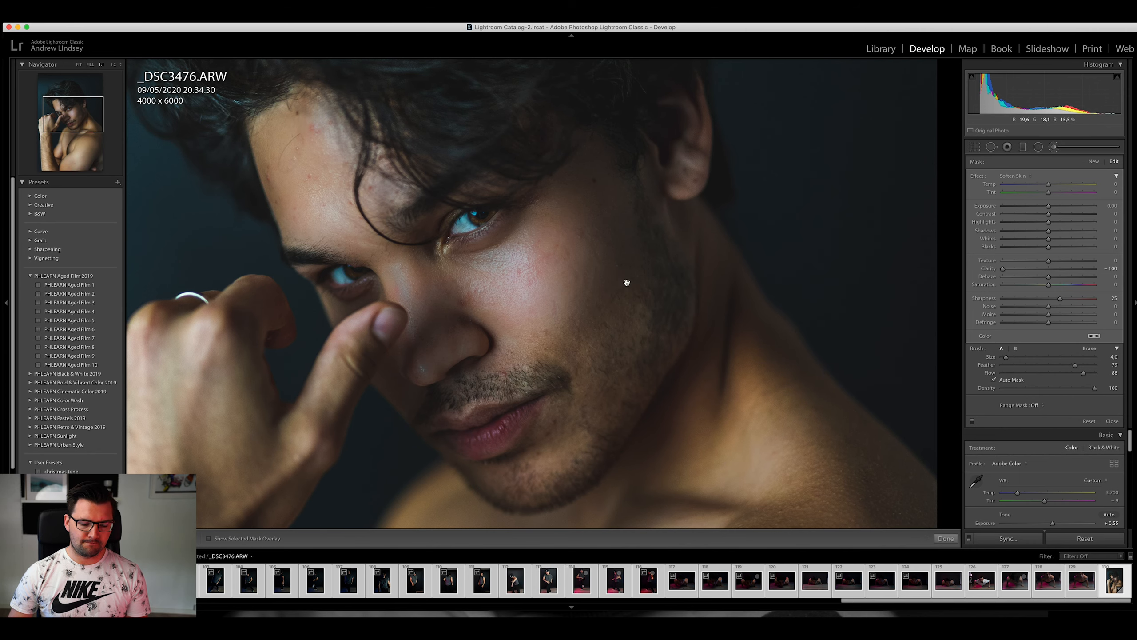
pyautogui.click(626, 282)
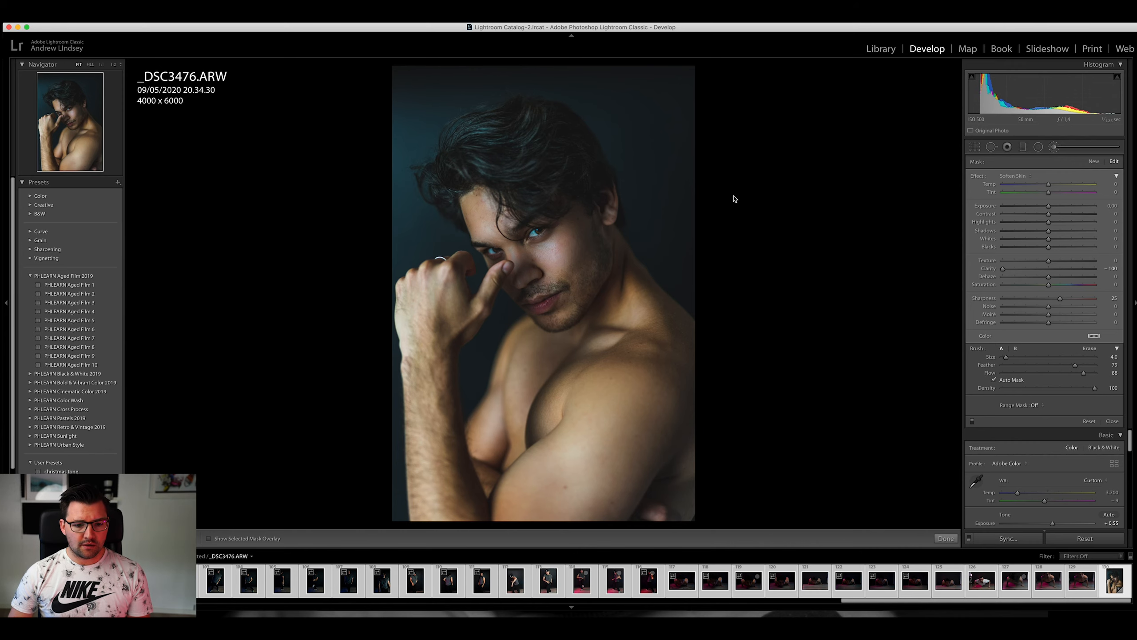
# Step: Switch to Spot Removal in Heal mode and heal the blemish on the side of the nose at size 42
pyautogui.click(993, 148)
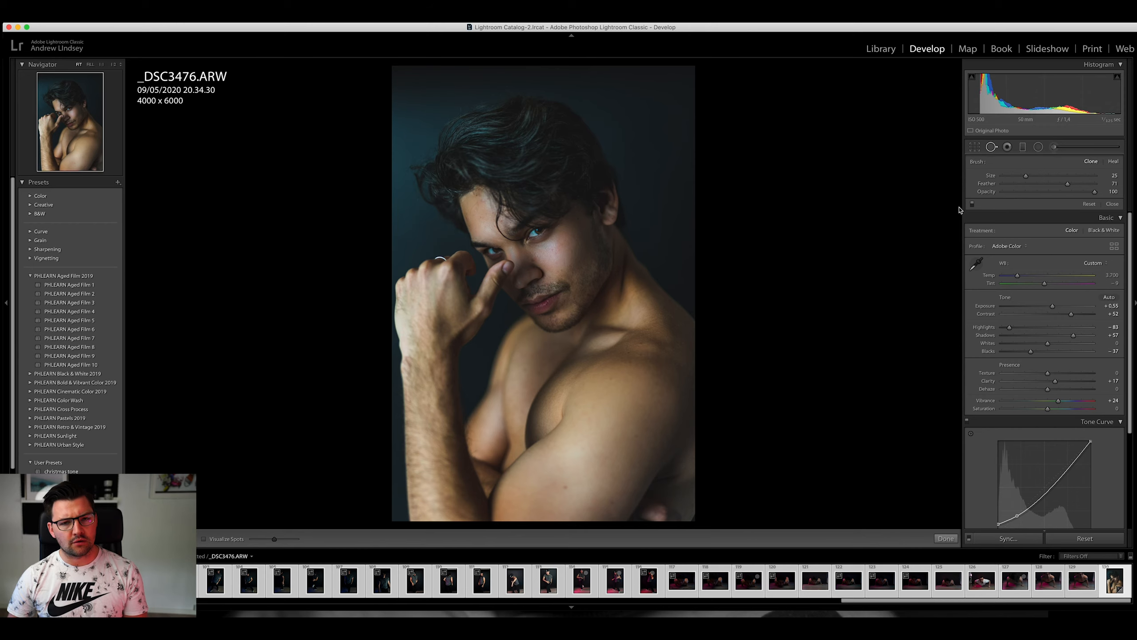
pyautogui.click(1114, 163)
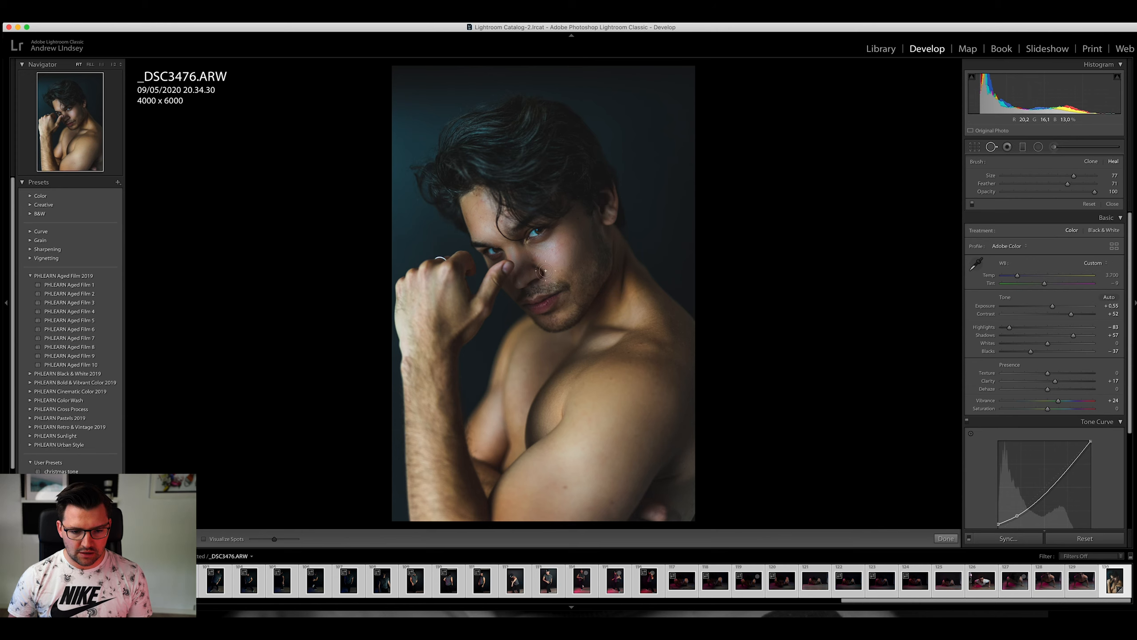
pyautogui.press('z')
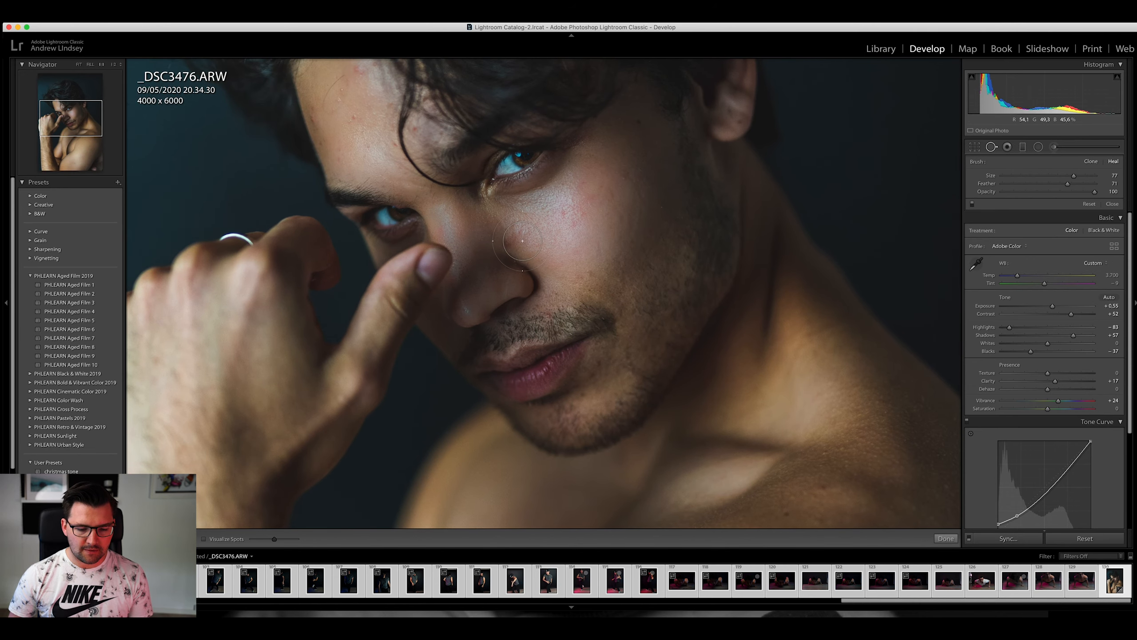
pyautogui.scroll(-5, 521, 243)
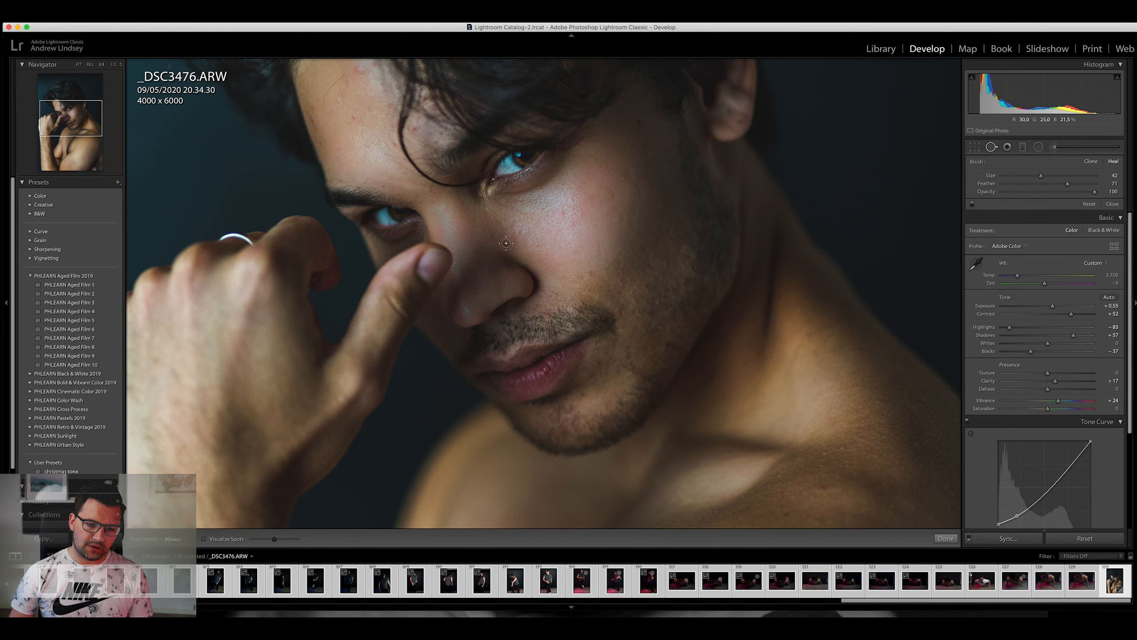
pyautogui.click(506, 243)
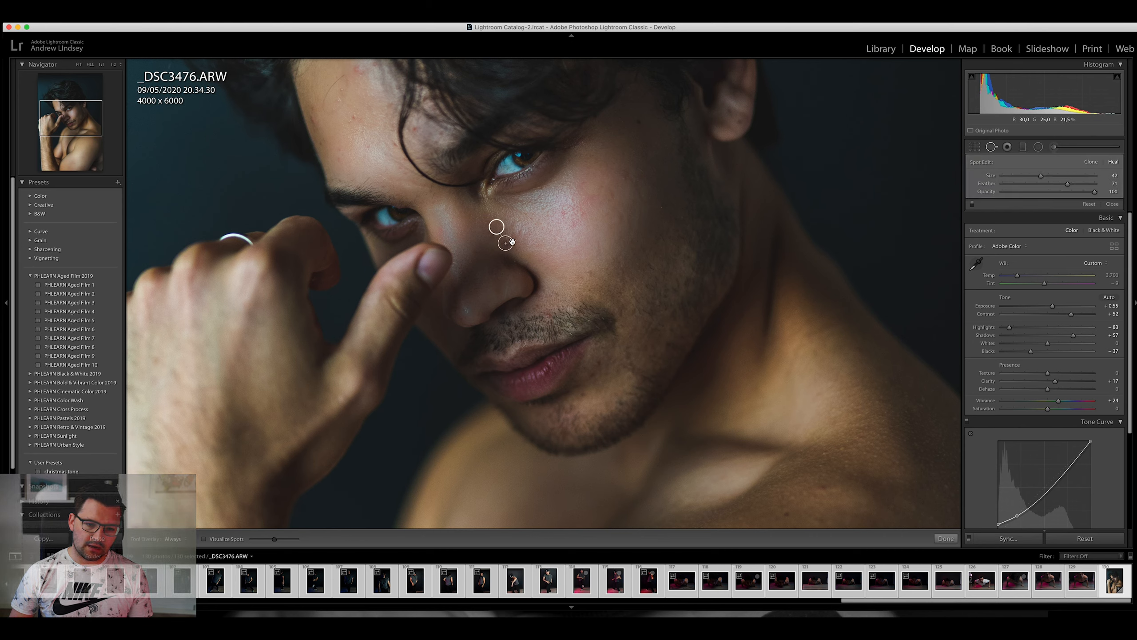
# Step: Heal the two cheek blemishes at spot size 27 and a smaller one beside the nose
pyautogui.scroll(-2, 623, 177)
pyautogui.click(624, 177)
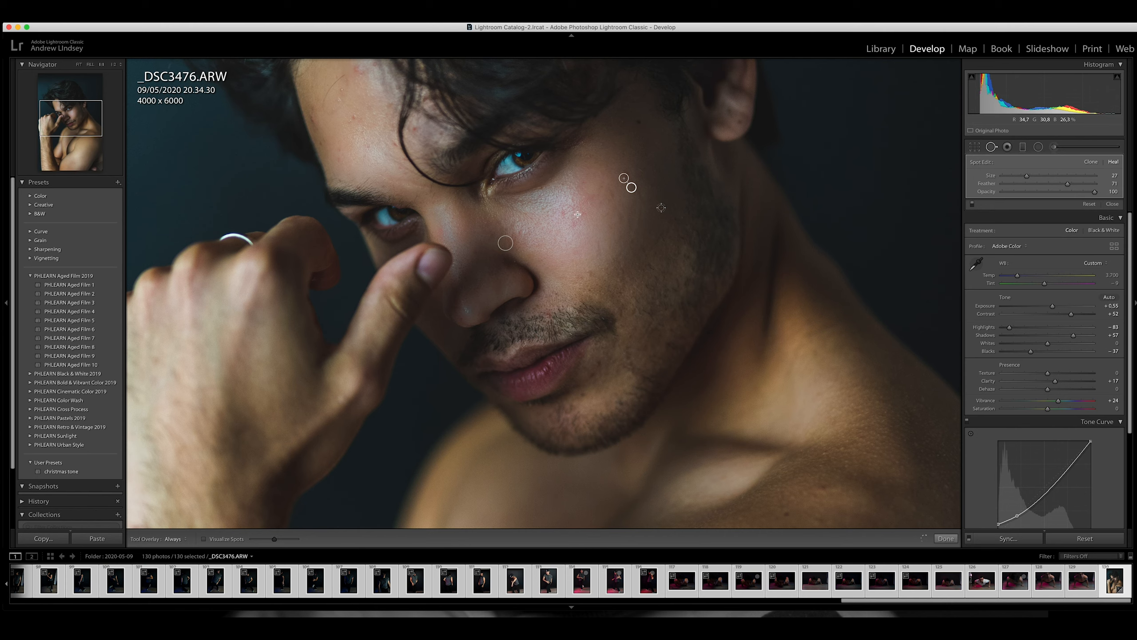
pyautogui.click(662, 208)
pyautogui.scroll(-2, 510, 258)
pyautogui.click(511, 257)
# Step: Heal the blemishes along the edge of the forehead at spot size 27
pyautogui.scroll(2, 395, 141)
pyautogui.click(394, 144)
pyautogui.click(353, 117)
pyautogui.click(343, 89)
pyautogui.click(357, 69)
pyautogui.click(174, 538)
pyautogui.click(174, 538)
pyautogui.press('z')
pyautogui.press('z')
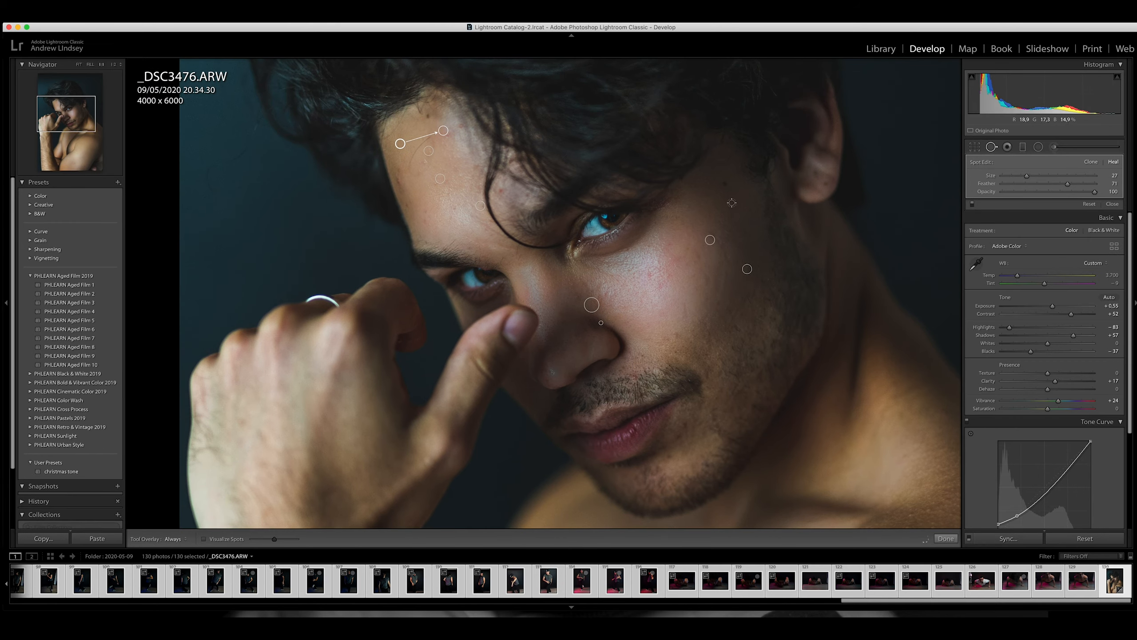
# Step: Heal the remaining small blemishes across the forehead and around the brows, and hide the spot overlays
pyautogui.click(398, 181)
pyautogui.click(426, 213)
pyautogui.click(425, 220)
pyautogui.click(455, 208)
pyautogui.click(461, 126)
pyautogui.click(503, 191)
pyautogui.click(528, 196)
pyautogui.click(523, 204)
pyautogui.press('h')
# Step: Undo the healing stroke across the forehead and heal a small blemish near the bridge of the nose at size 17
pyautogui.moveTo(431, 132); pyautogui.dragTo(404, 179)
pyautogui.press('super+z')
pyautogui.scroll(-5, 520, 268)
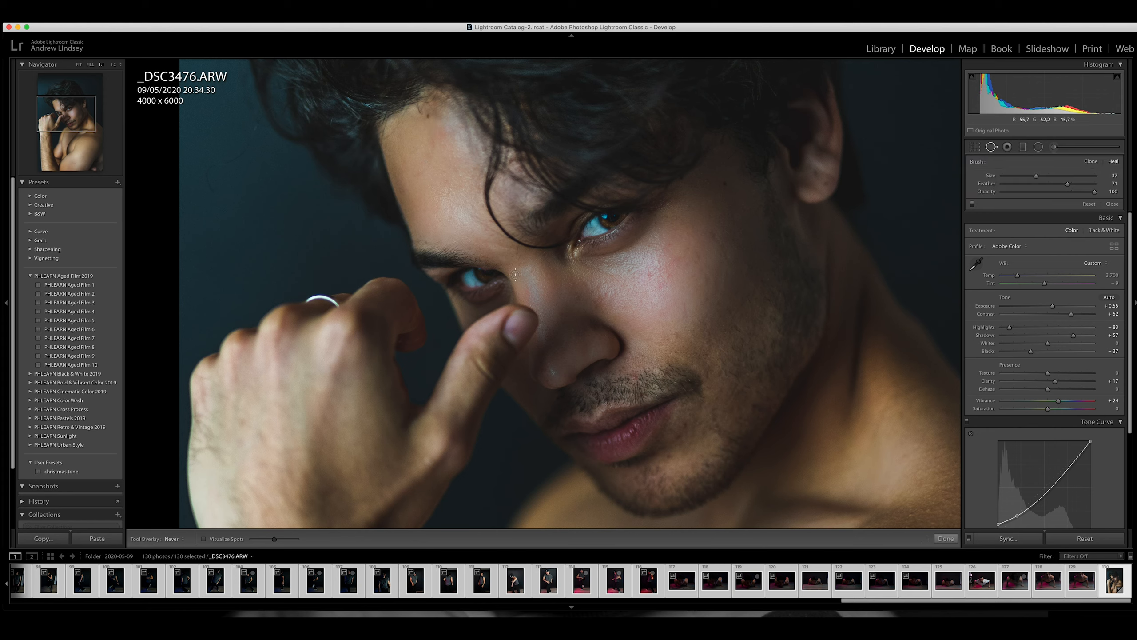
pyautogui.scroll(1, 524, 260)
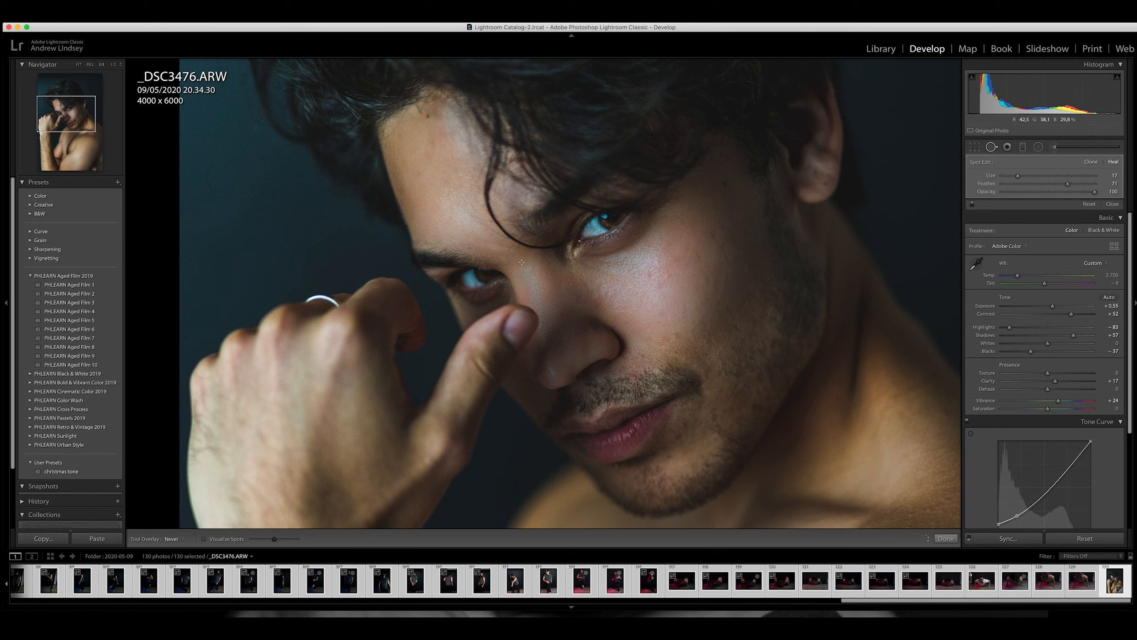
pyautogui.scroll(2, 714, 239)
pyautogui.press('z')
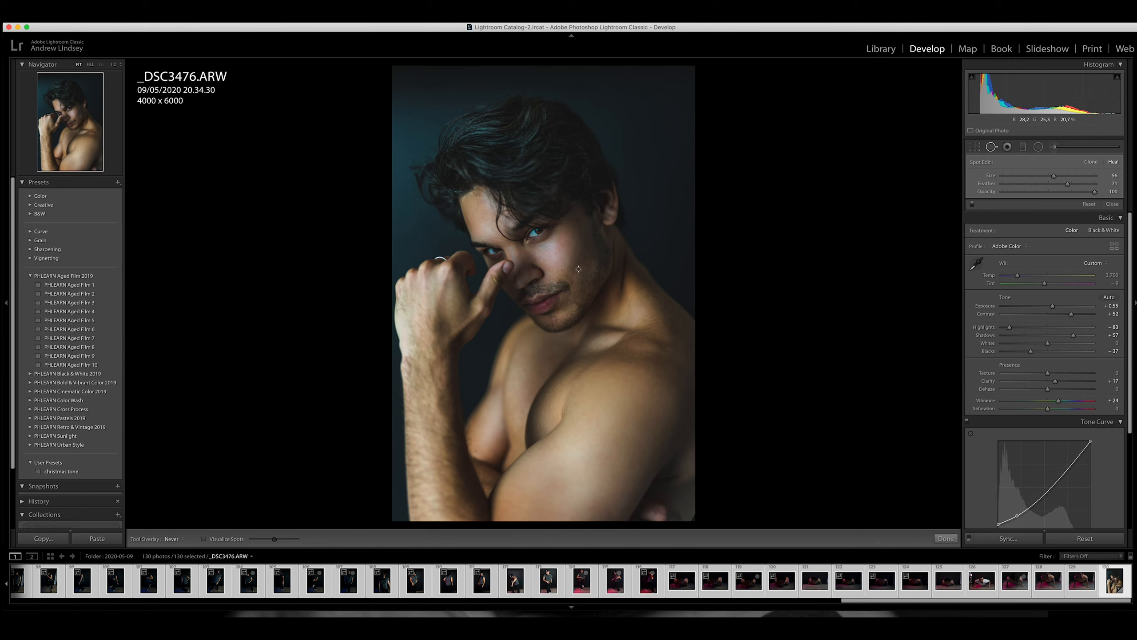
pyautogui.press('z')
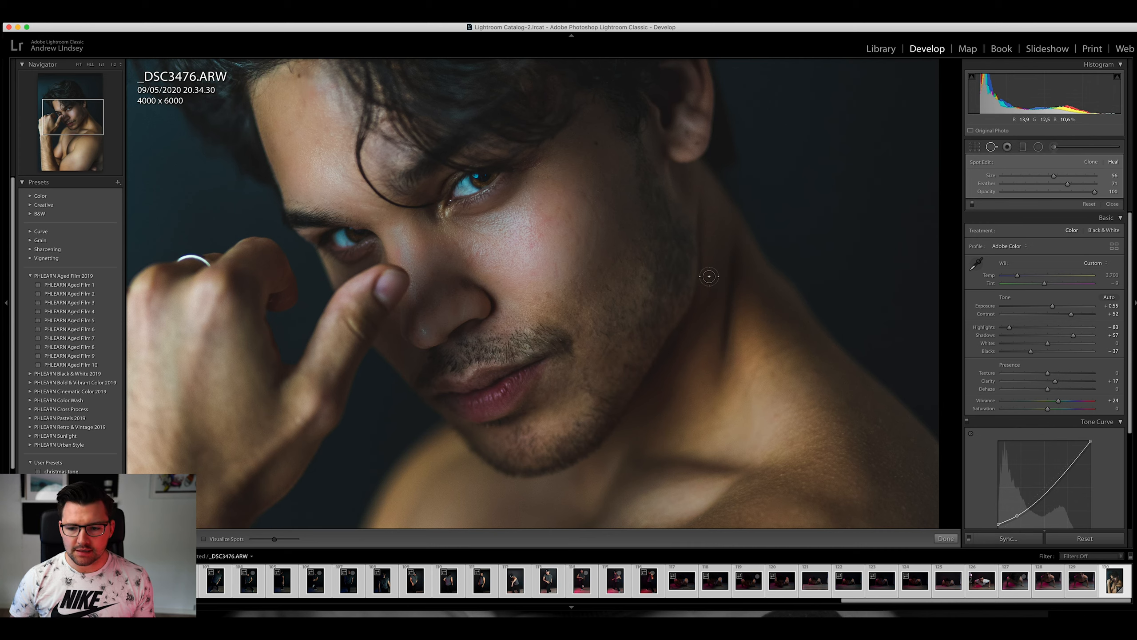
# Step: Paint a new Texture adjustment brush mask over the cheek at size 8, set its Texture to -30, and close the brush
pyautogui.click(1058, 147)
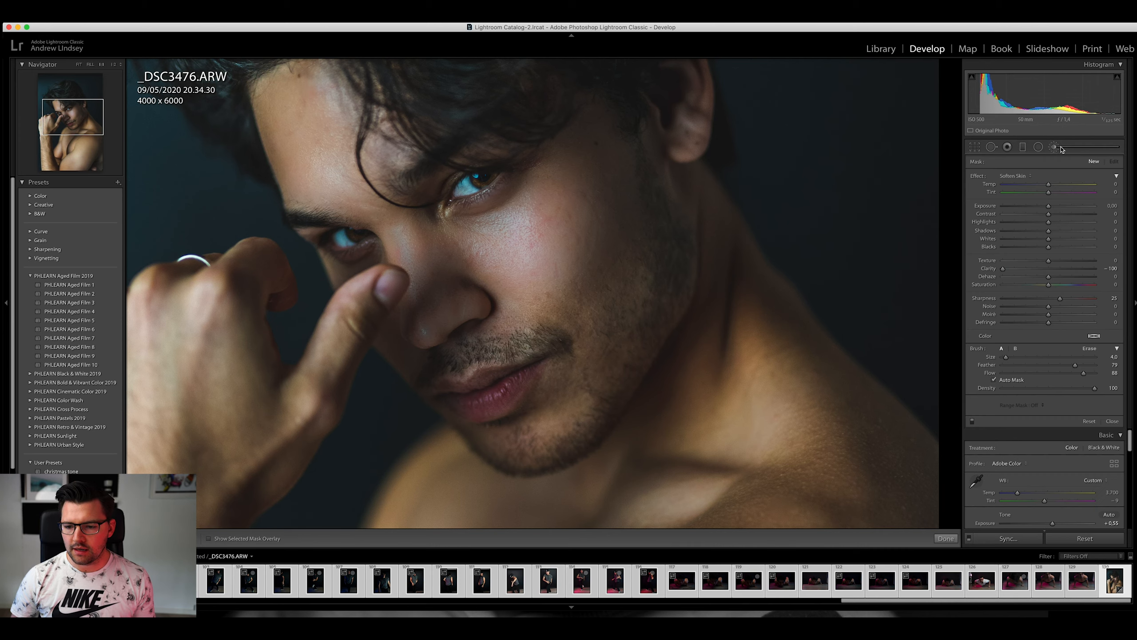
pyautogui.click(1032, 175)
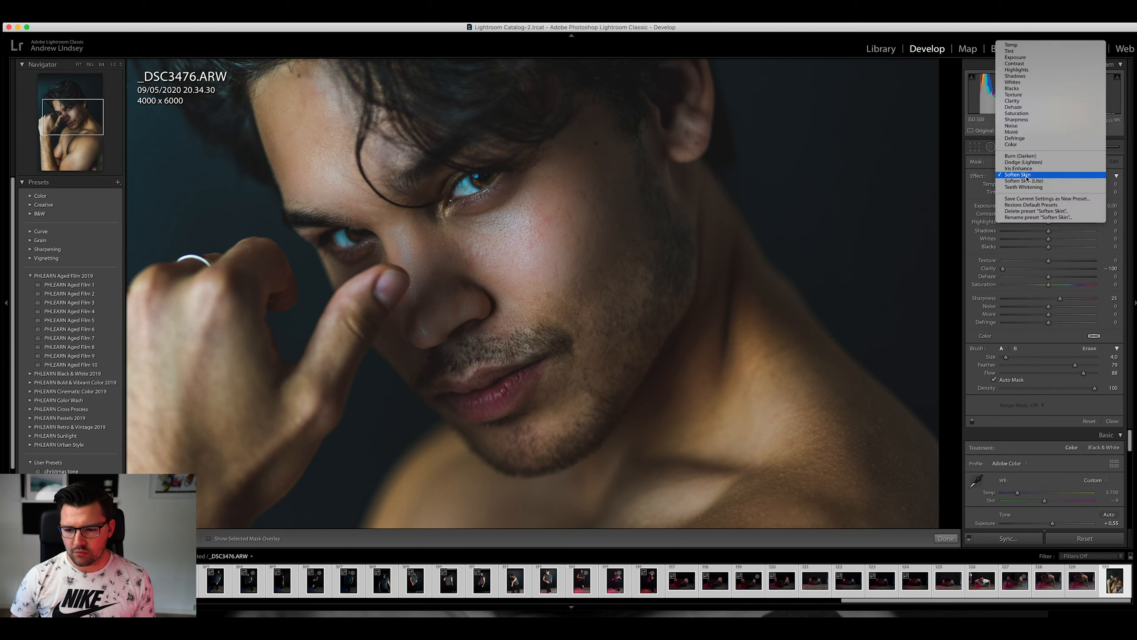
pyautogui.click(1030, 95)
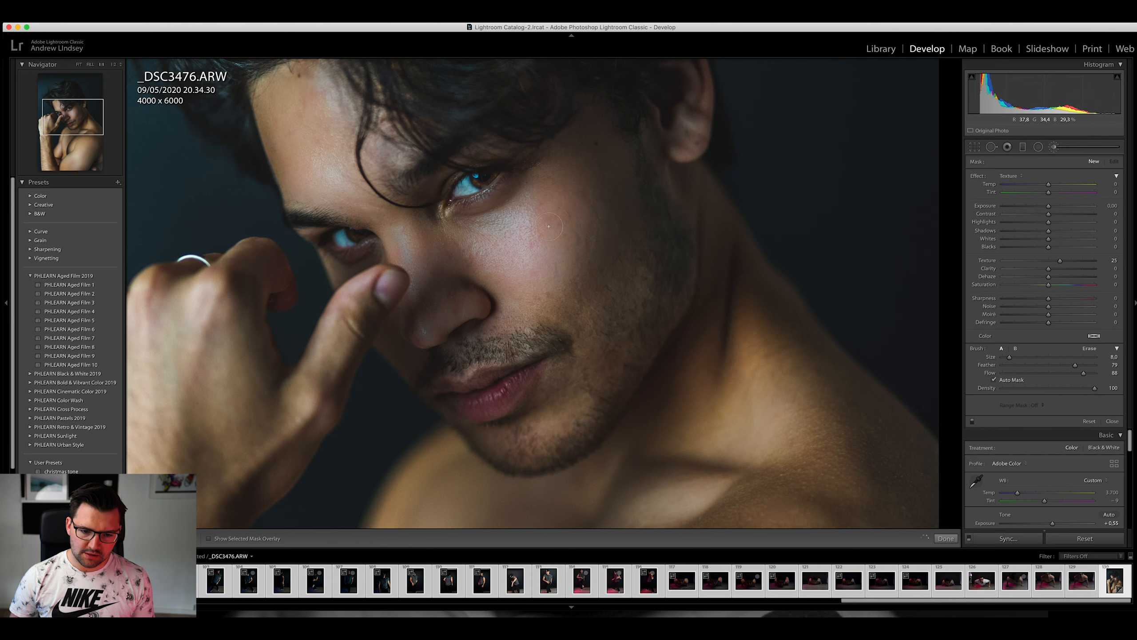
pyautogui.moveTo(559, 279); pyautogui.dragTo(604, 195)
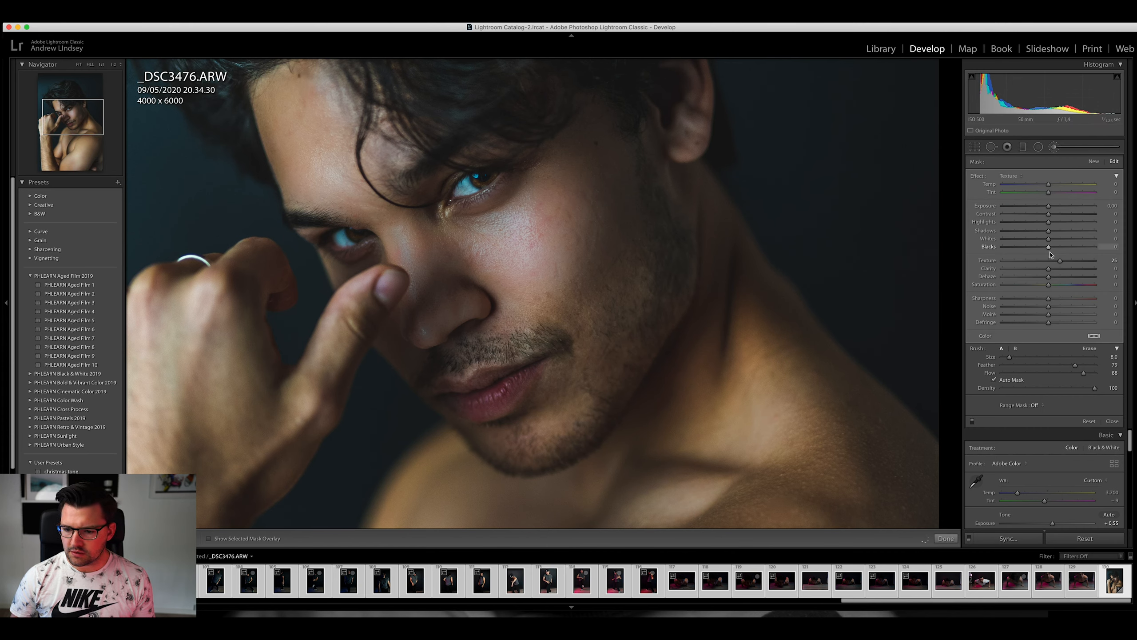
pyautogui.moveTo(1059, 262); pyautogui.dragTo(1034, 268)
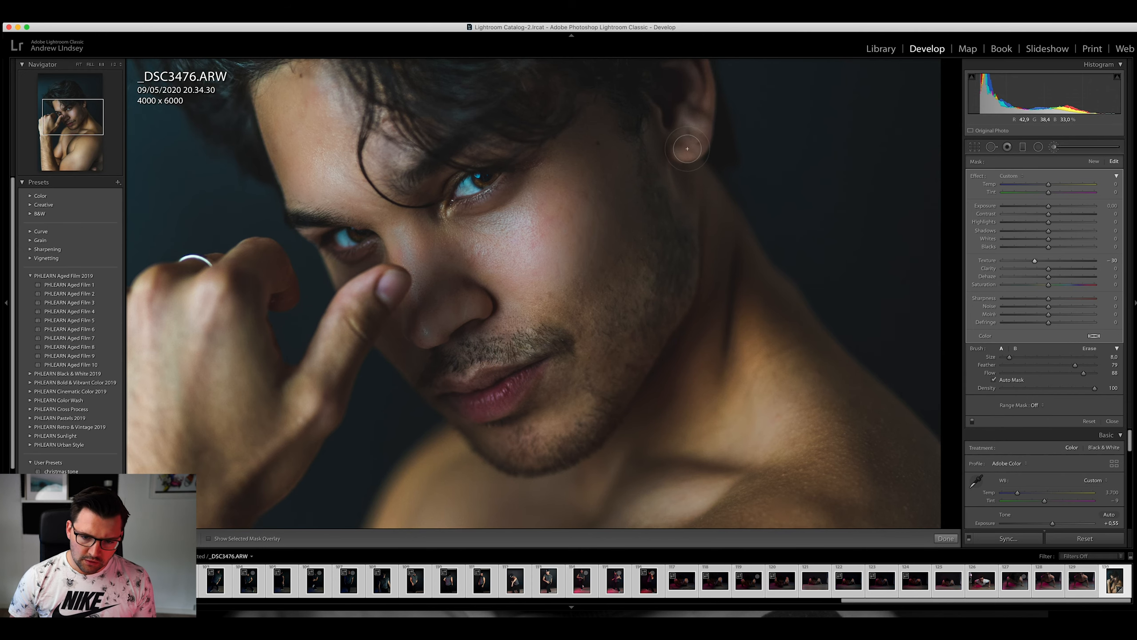
pyautogui.press('z')
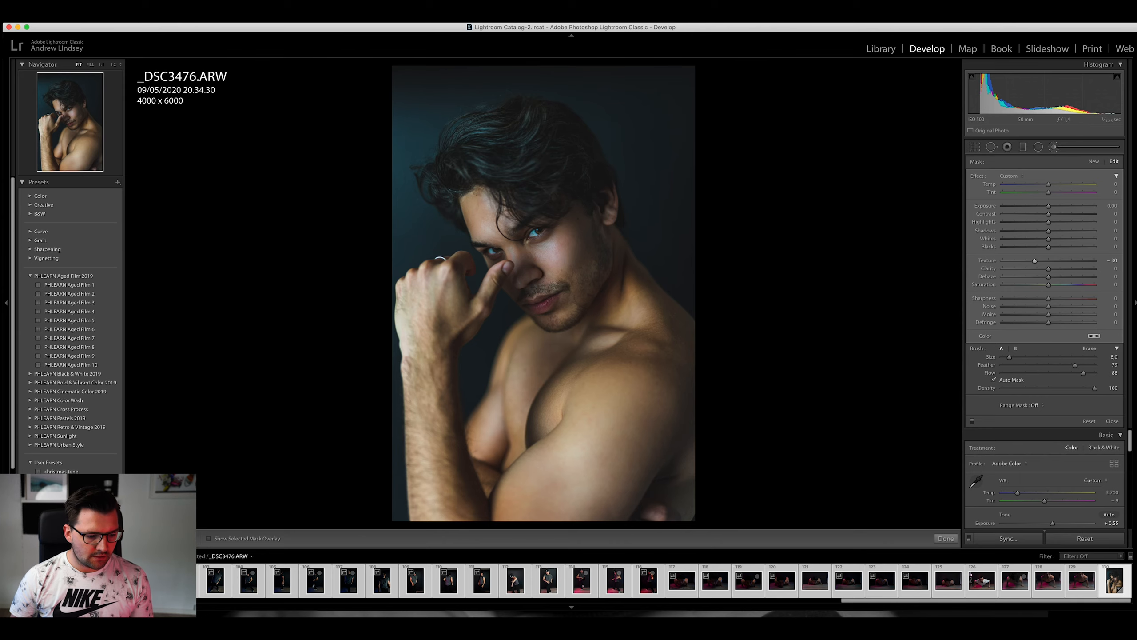
pyautogui.click(1055, 147)
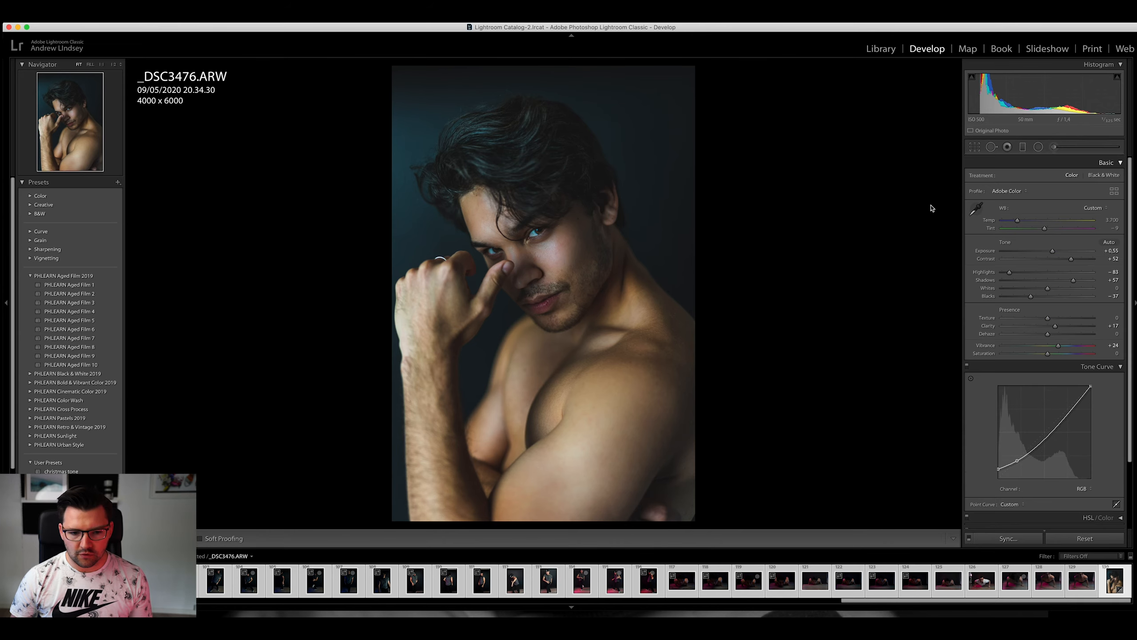
# Step: Compare the portrait before and after side by side, and set Contrast to +80 and Blacks to -55
pyautogui.press('y')
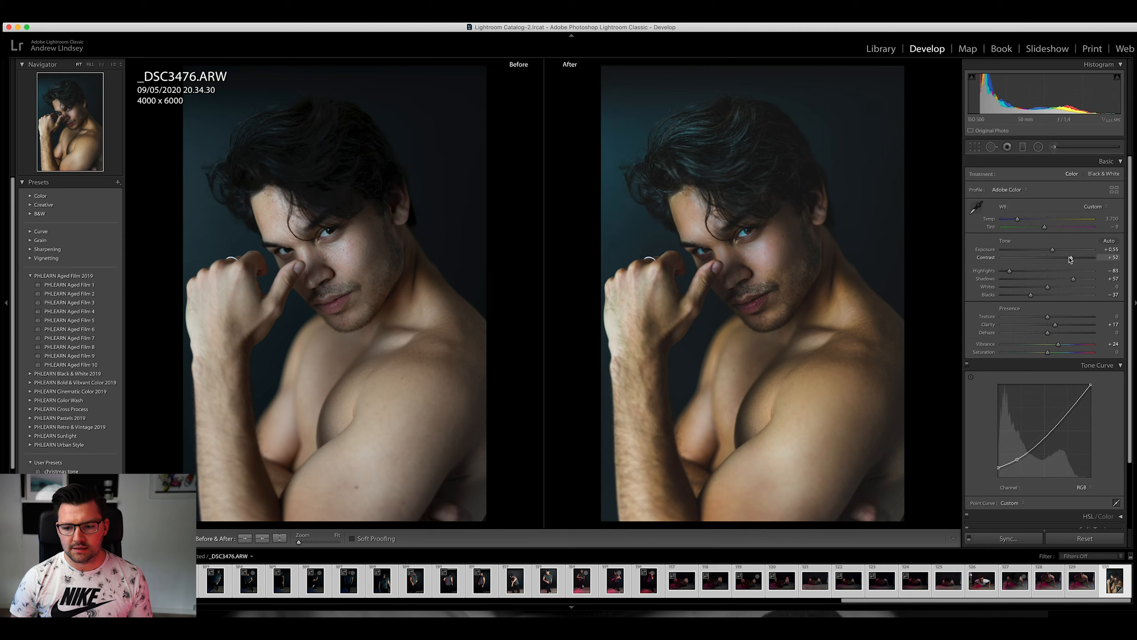
pyautogui.moveTo(1070, 259); pyautogui.dragTo(1082, 258)
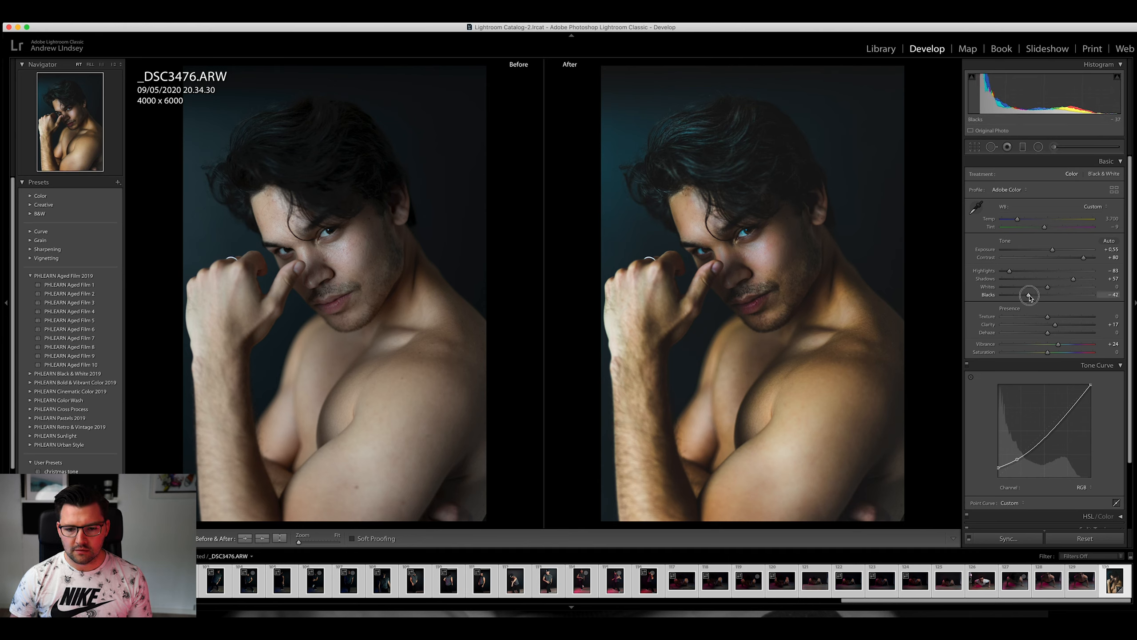
pyautogui.moveTo(1029, 297); pyautogui.dragTo(1024, 297)
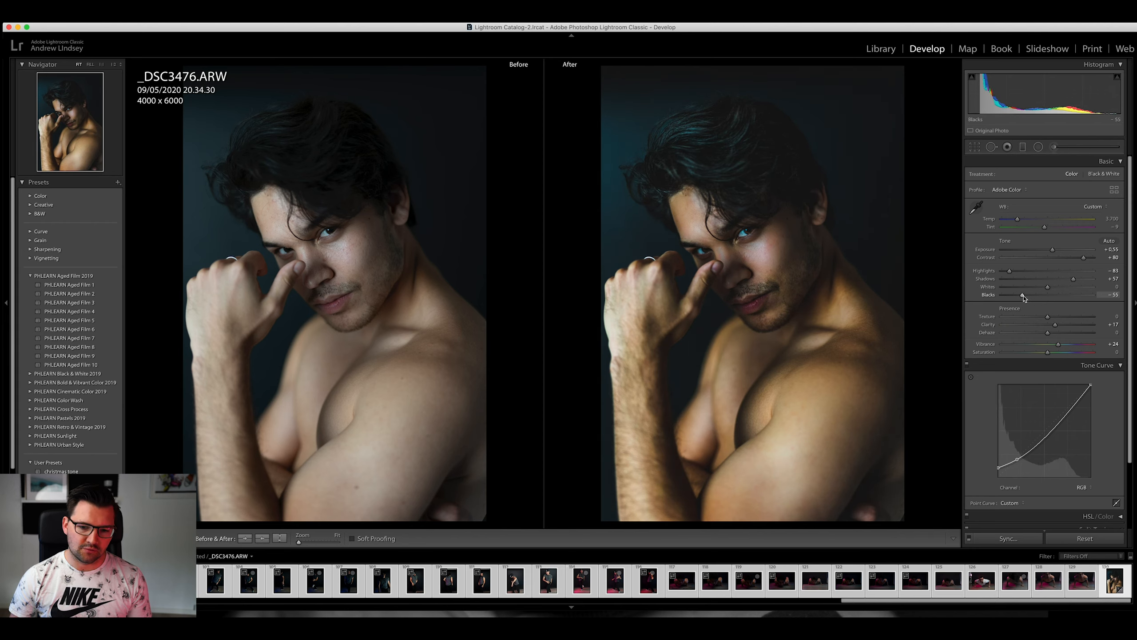